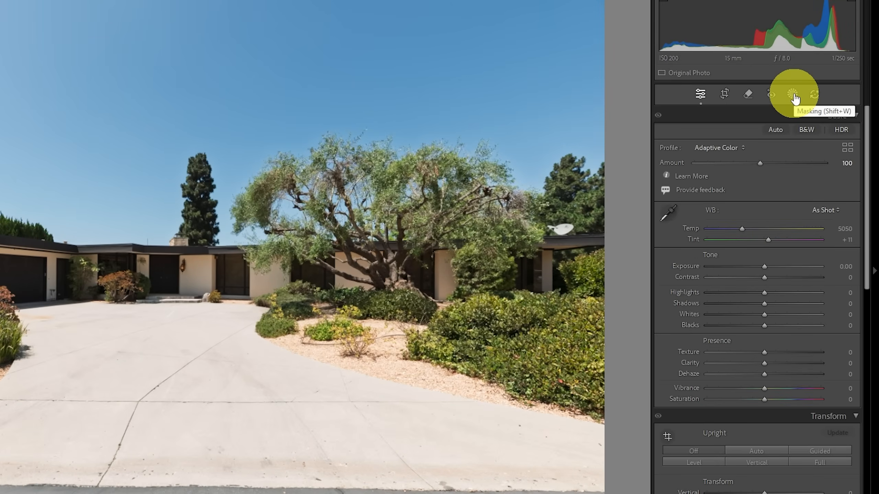
Step: Create separate landscape masks for Sky, Architecture, Vegetation, Artificial Ground and Natural Ground on the house photo
{"action": "left_click", "coordinate": [800, 100]}
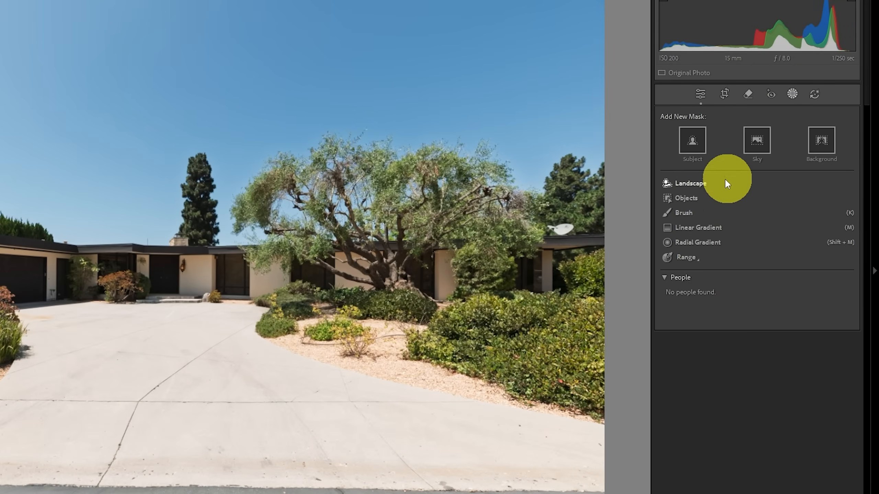
{"action": "left_click", "coordinate": [698, 183]}
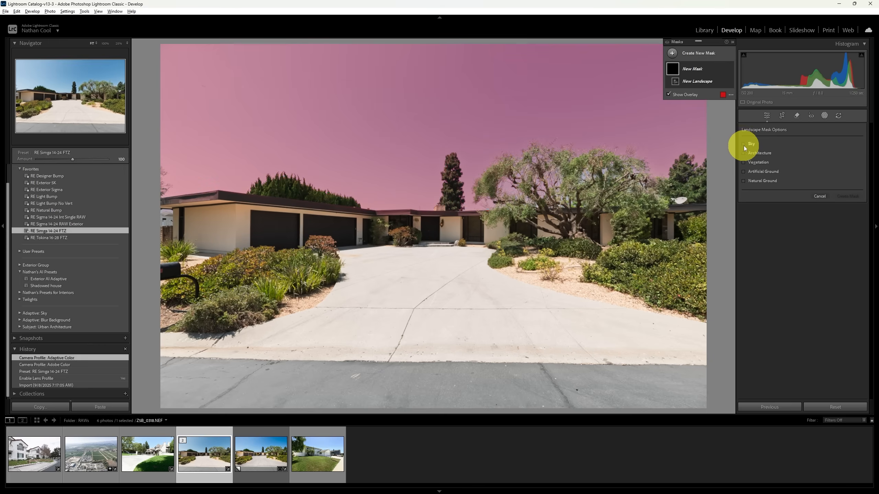
{"action": "left_click", "coordinate": [745, 144]}
{"action": "left_click", "coordinate": [745, 153]}
{"action": "left_click", "coordinate": [744, 162]}
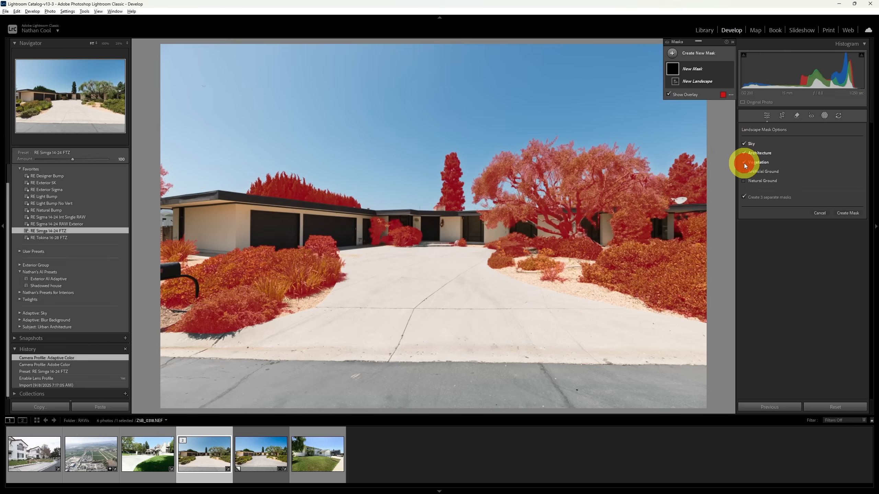
{"action": "left_click", "coordinate": [745, 172]}
{"action": "left_click", "coordinate": [744, 181]}
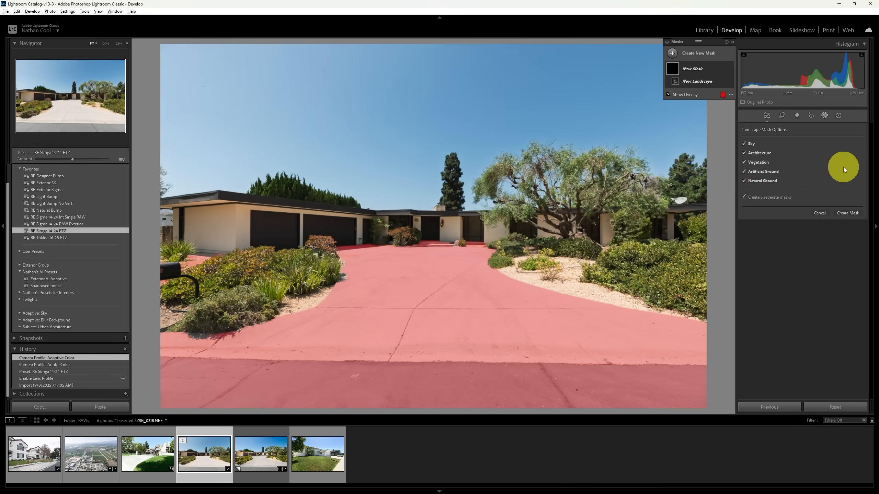
{"action": "left_click", "coordinate": [846, 214]}
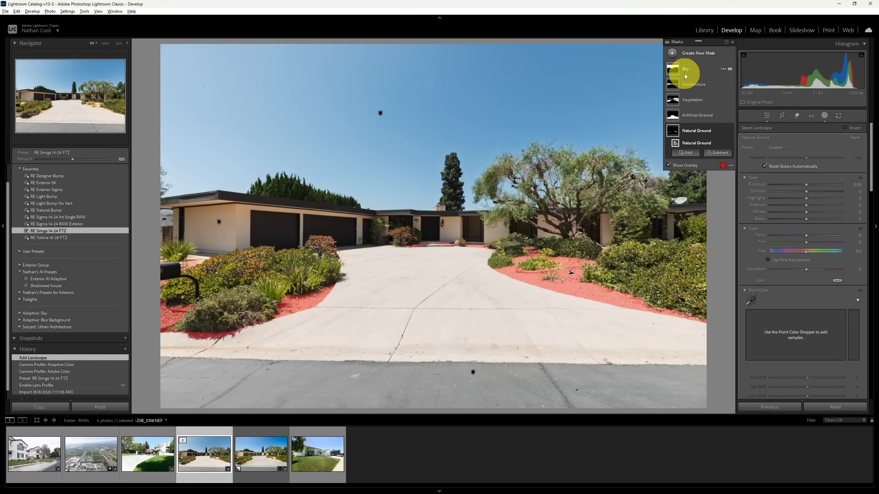
Step: Set the Tint of the Sky mask to 13
{"action": "left_click", "coordinate": [690, 69]}
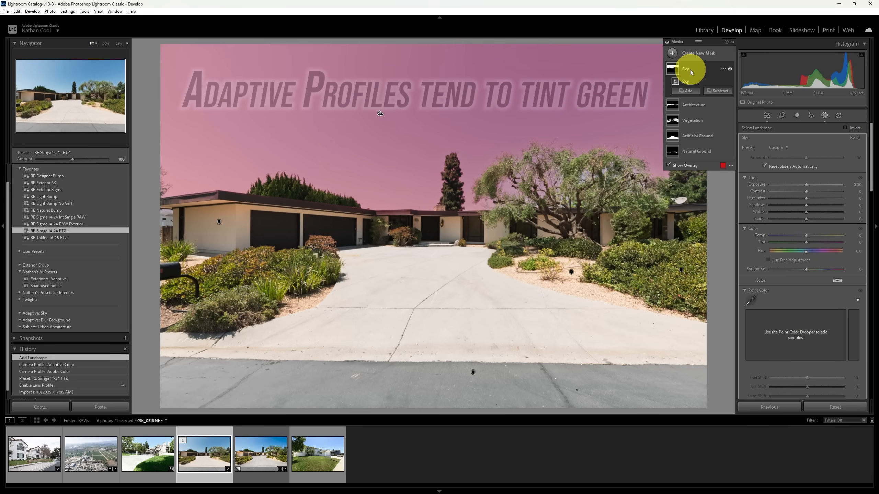
{"action": "left_click", "coordinate": [807, 243]}
{"action": "left_click_drag", "start_coordinate": [808, 243], "coordinate": [812, 243]}
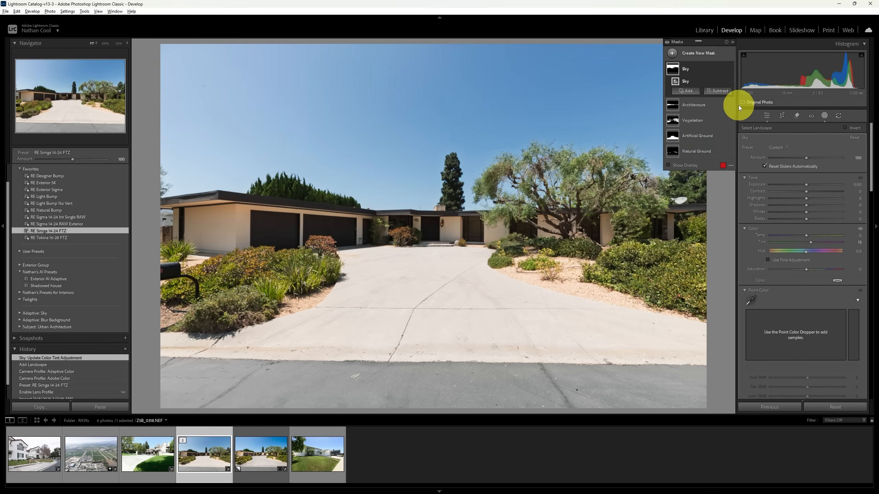
Step: Brighten the house by setting the Architecture mask's Exposure to 0.63
{"action": "left_click", "coordinate": [691, 104]}
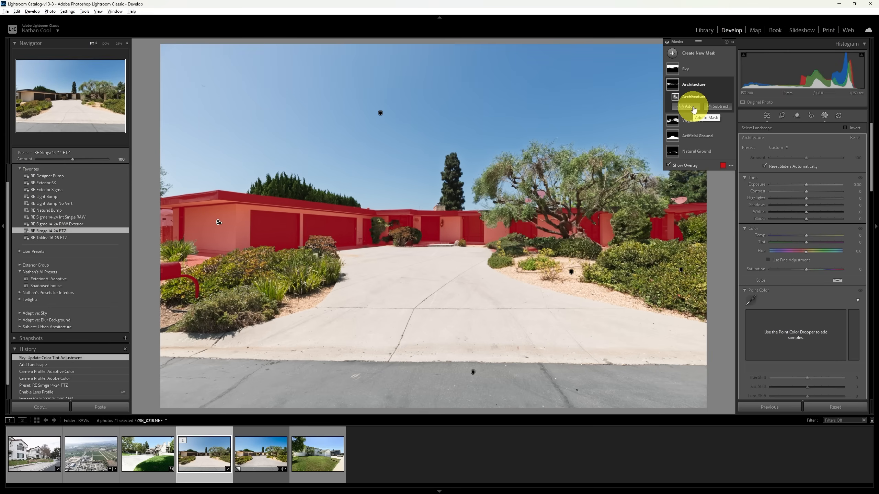
{"action": "left_click_drag", "start_coordinate": [805, 184], "coordinate": [809, 184]}
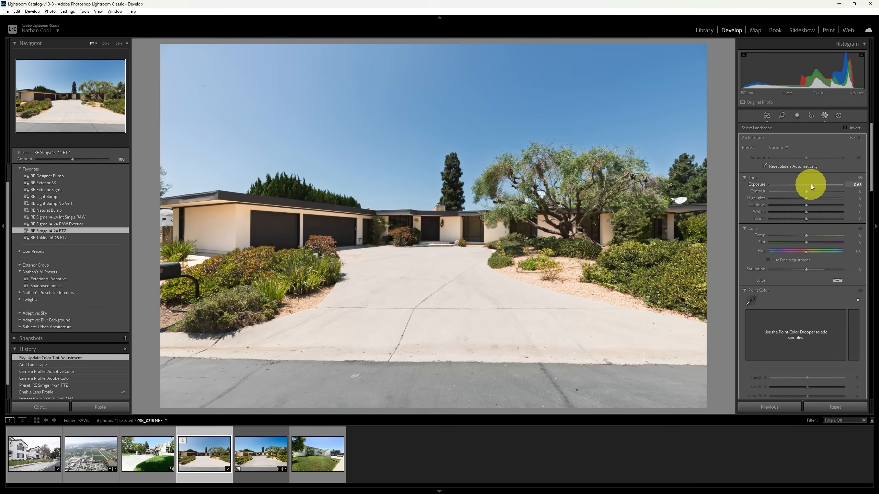
{"action": "left_click_drag", "start_coordinate": [810, 184], "coordinate": [808, 185]}
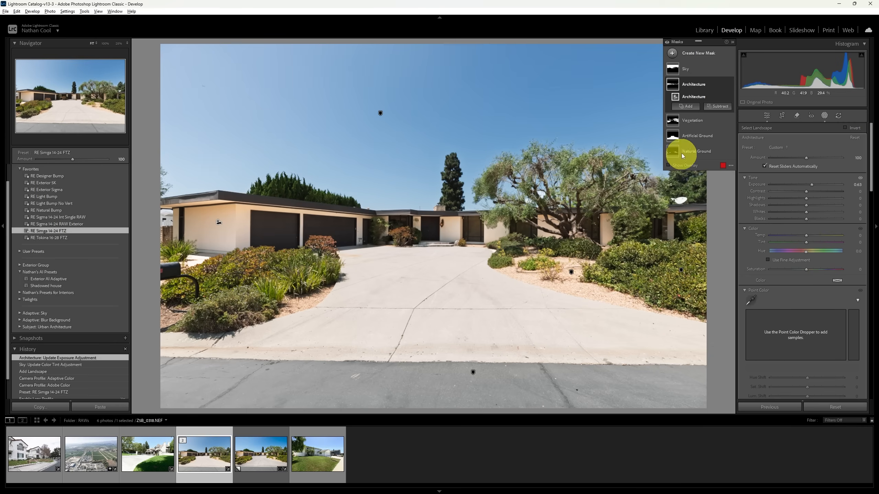
Step: Subtract the large tree from the Architecture mask with a brush and set the mask's Shadows to 15
{"action": "left_click", "coordinate": [723, 108]}
{"action": "left_click", "coordinate": [726, 180]}
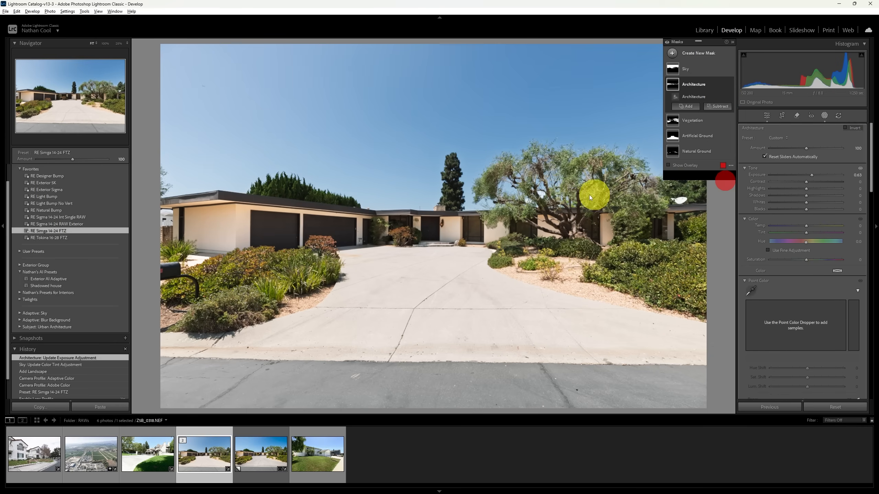
{"action": "left_click_drag", "start_coordinate": [549, 193], "coordinate": [525, 198]}
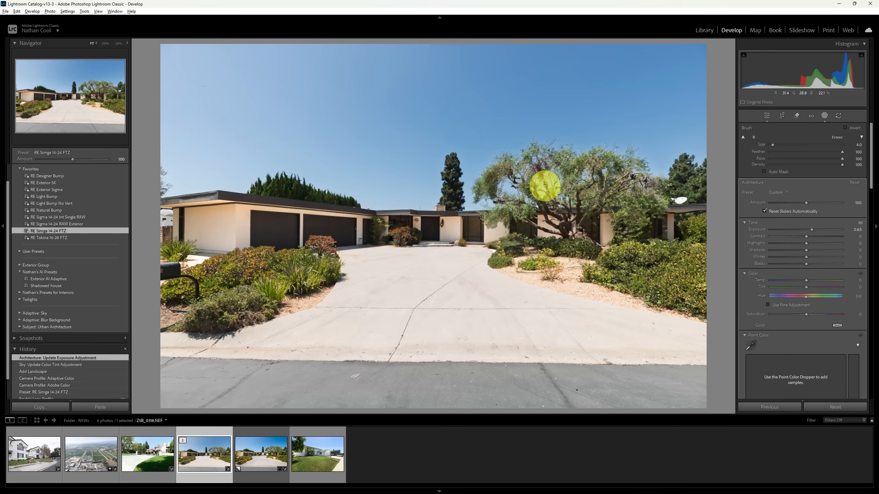
{"action": "left_click_drag", "start_coordinate": [545, 186], "coordinate": [559, 173]}
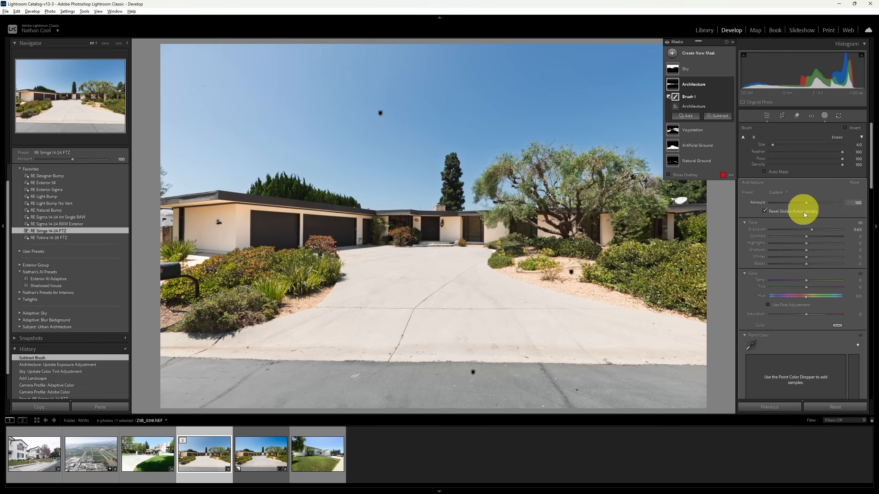
{"action": "left_click_drag", "start_coordinate": [806, 252], "coordinate": [811, 251]}
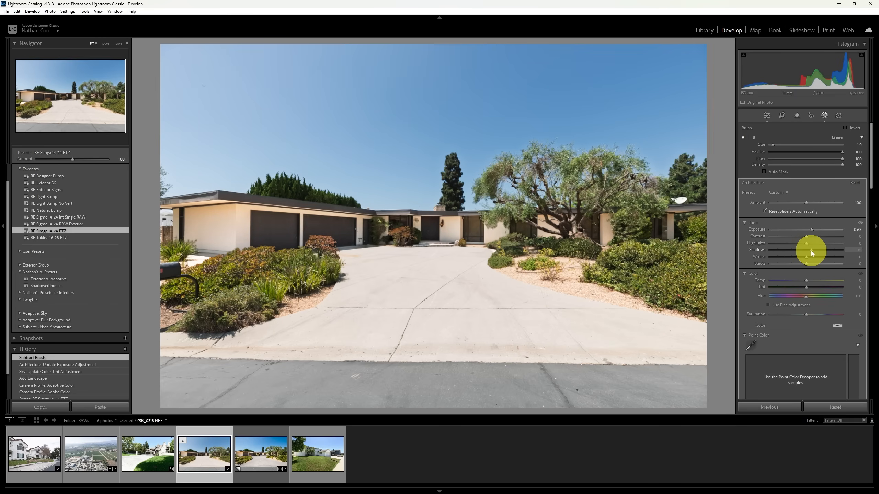
{"action": "left_click_drag", "start_coordinate": [811, 251], "coordinate": [810, 251]}
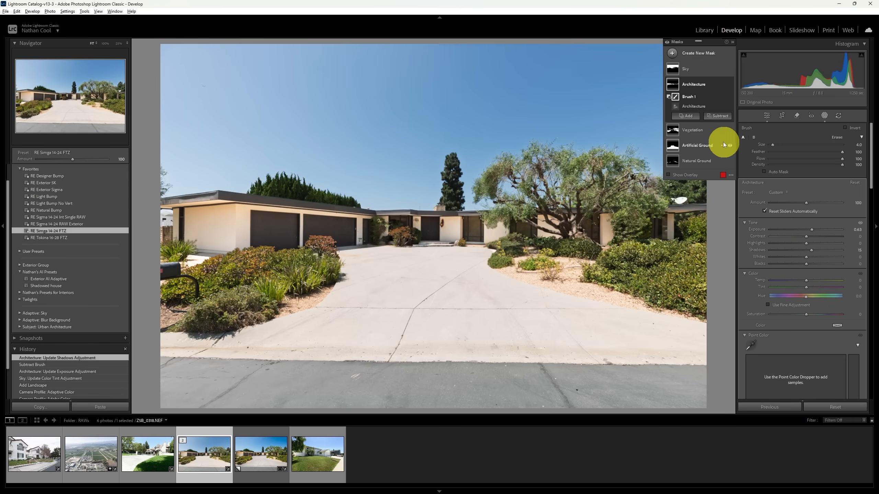
Step: Slightly raise the Saturation of the Vegetation mask
{"action": "left_click", "coordinate": [694, 132]}
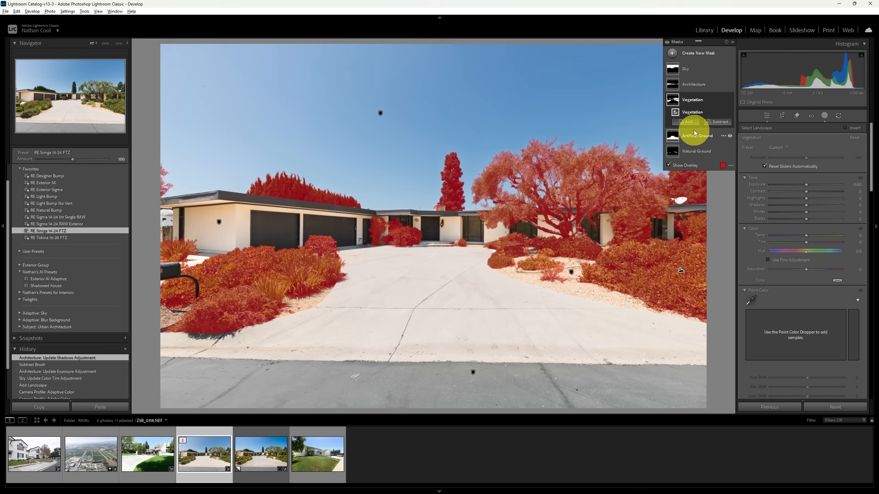
{"action": "left_click_drag", "start_coordinate": [808, 269], "coordinate": [812, 270]}
Step: Set Highlights to -78 and Clarity to -58 on the Artificial Ground mask to tone down and soften the driveway
{"action": "left_click", "coordinate": [703, 135]}
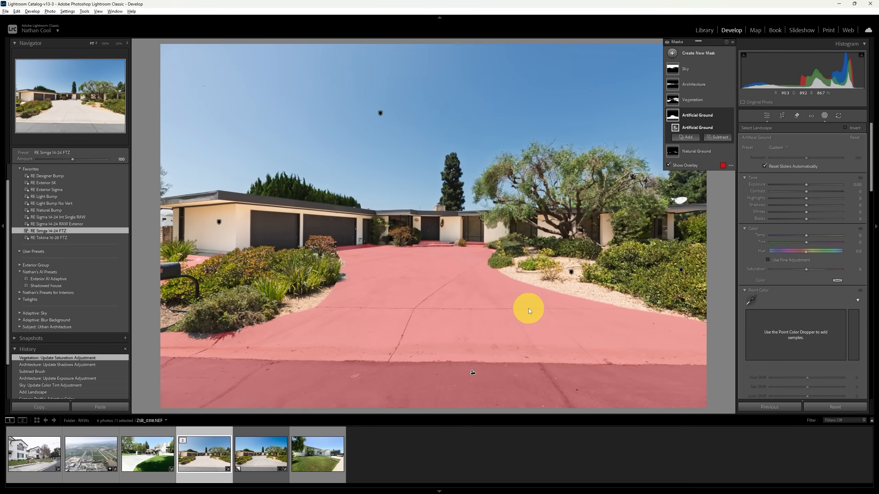
{"action": "left_click", "coordinate": [784, 199]}
{"action": "left_click_drag", "start_coordinate": [785, 199], "coordinate": [780, 200]}
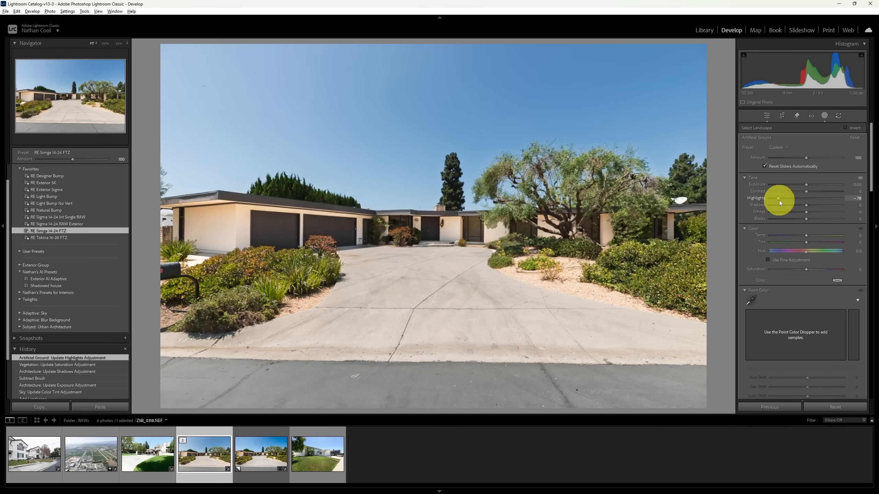
{"action": "left_click_drag", "start_coordinate": [779, 201], "coordinate": [779, 200]}
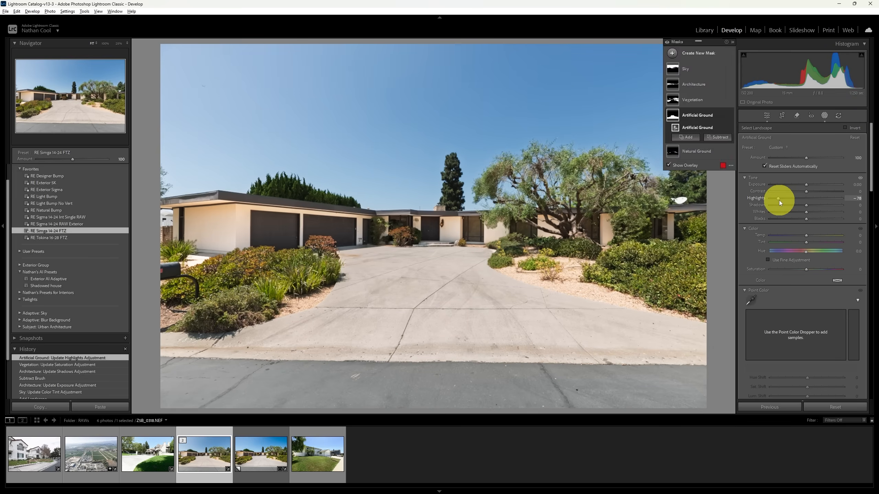
{"action": "scroll", "coordinate": [792, 225], "scroll_direction": "down", "scroll_amount": 3}
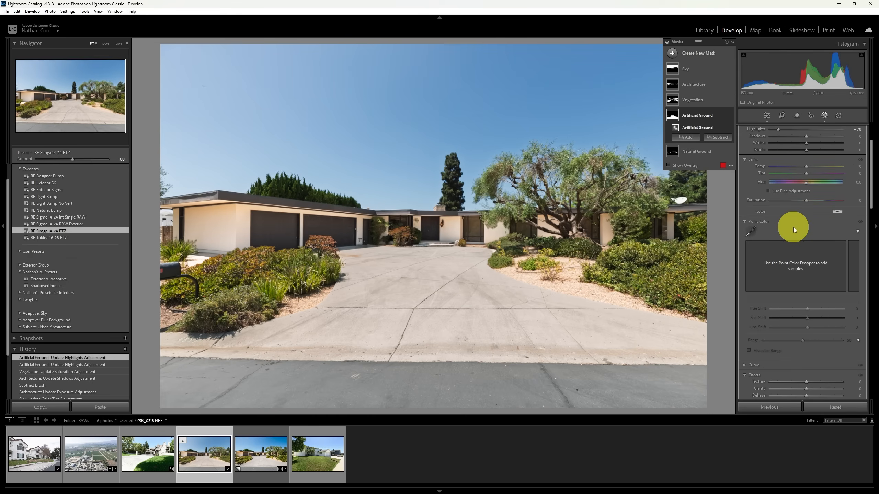
{"action": "scroll", "coordinate": [793, 227], "scroll_direction": "down", "scroll_amount": 3}
{"action": "left_click_drag", "start_coordinate": [806, 320], "coordinate": [785, 323]}
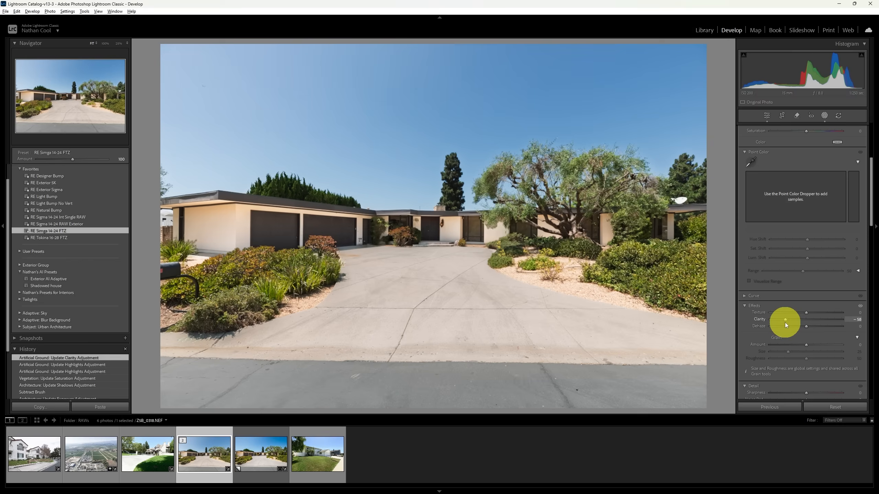
Step: Check the coverage of the Natural Ground mask and leave masking
{"action": "left_click", "coordinate": [722, 151]}
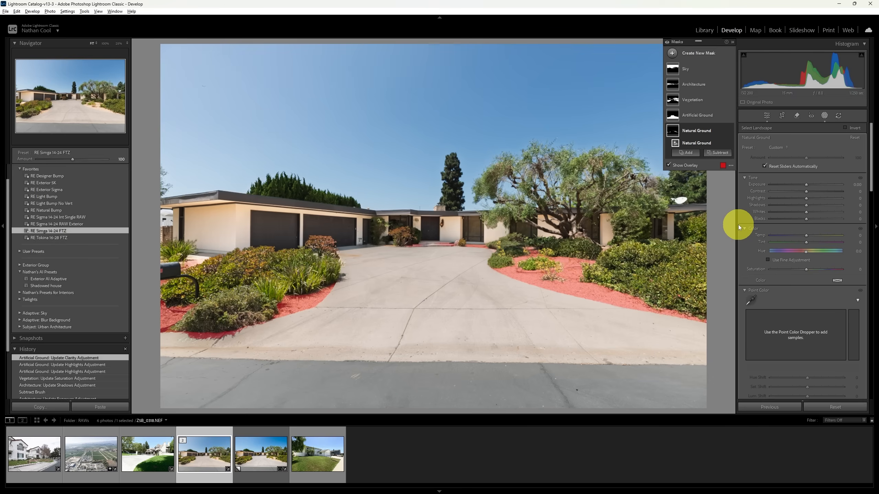
{"action": "key", "text": "Escape"}
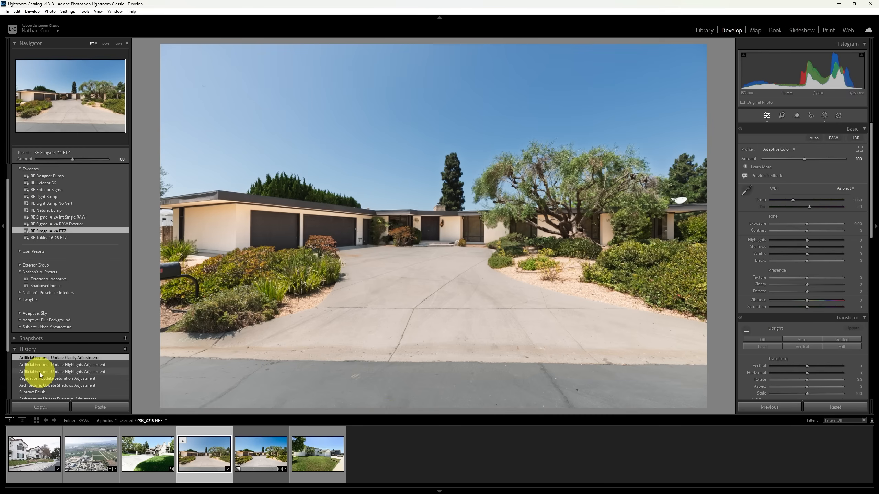
Step: Compare the originally imported photo with the latest Artificial Ground clarity edit using the edit history
{"action": "scroll", "coordinate": [39, 373], "scroll_direction": "down", "scroll_amount": 3}
{"action": "left_click", "coordinate": [38, 385]}
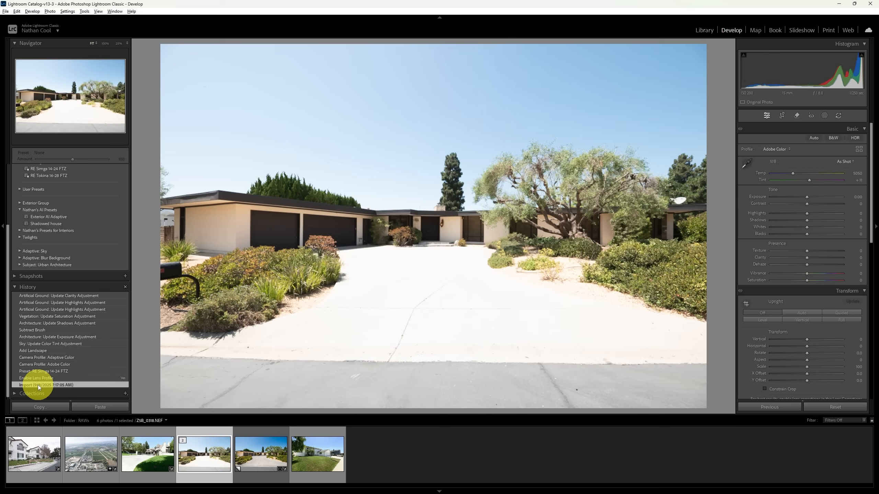
{"action": "scroll", "coordinate": [40, 360], "scroll_direction": "up", "scroll_amount": 3}
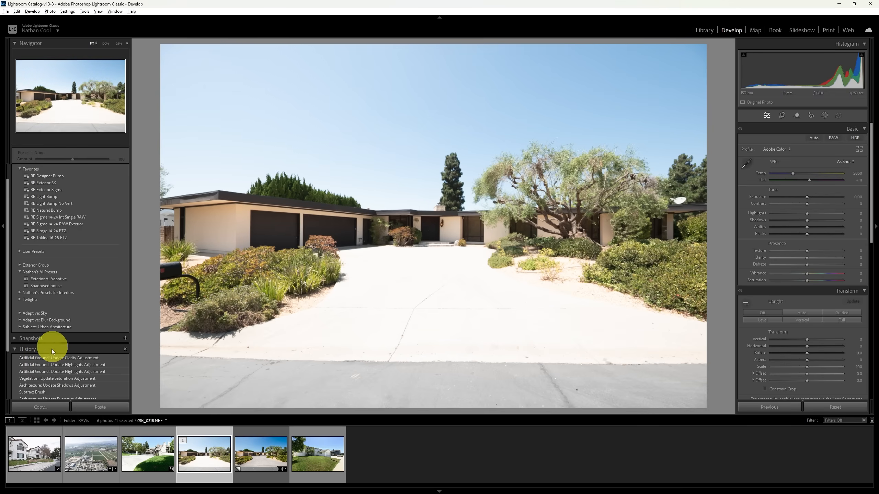
{"action": "left_click", "coordinate": [51, 358]}
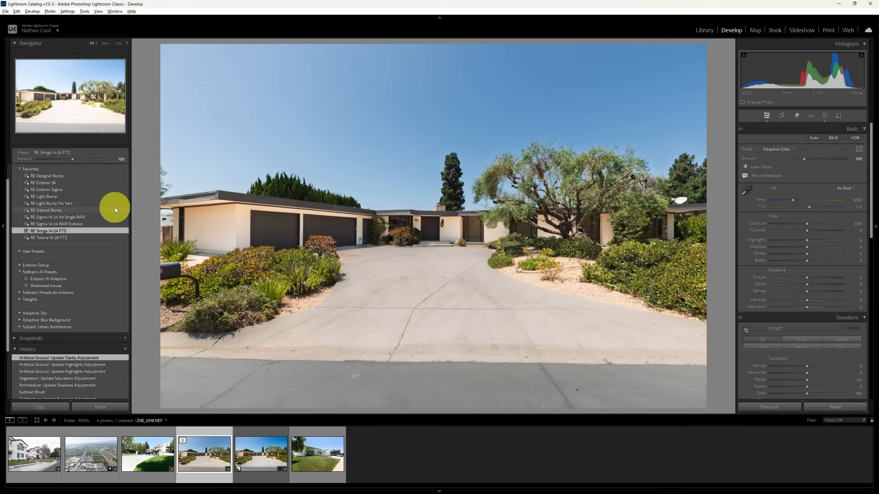
Step: Start a new develop preset from the current edit and limit its settings to the Modified subset
{"action": "scroll", "coordinate": [115, 208], "scroll_direction": "up", "scroll_amount": 1}
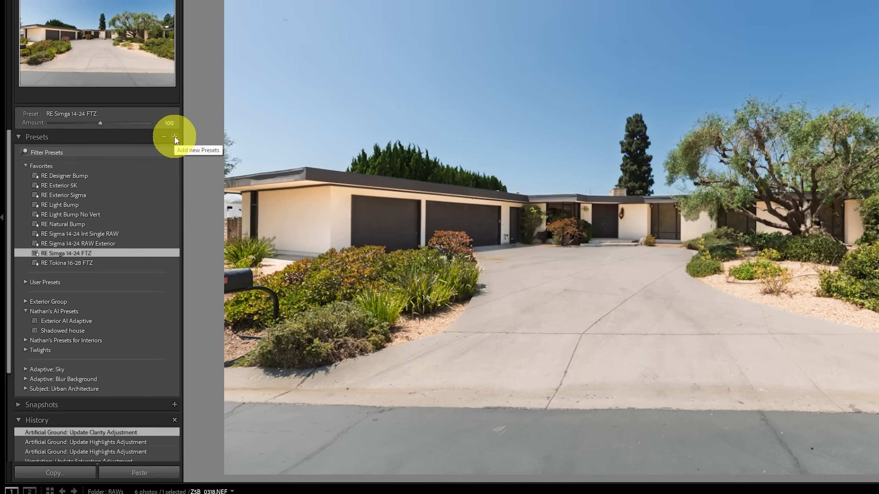
{"action": "left_click", "coordinate": [174, 137]}
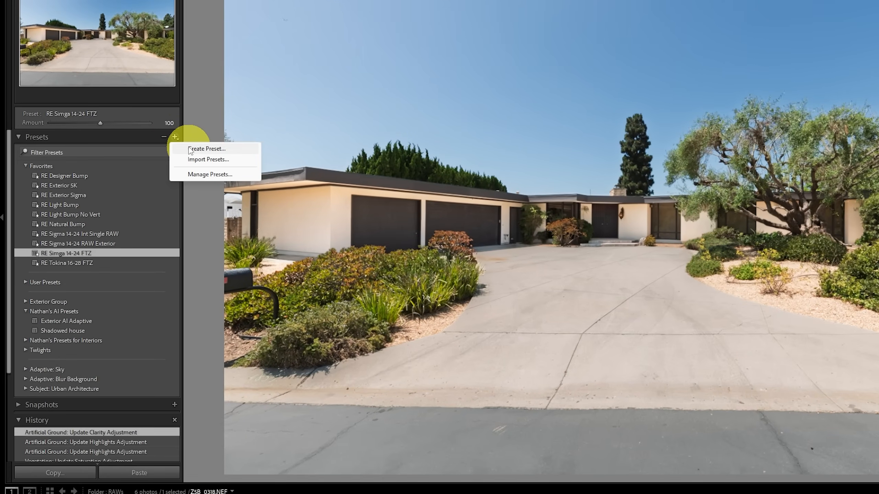
{"action": "left_click", "coordinate": [189, 149]}
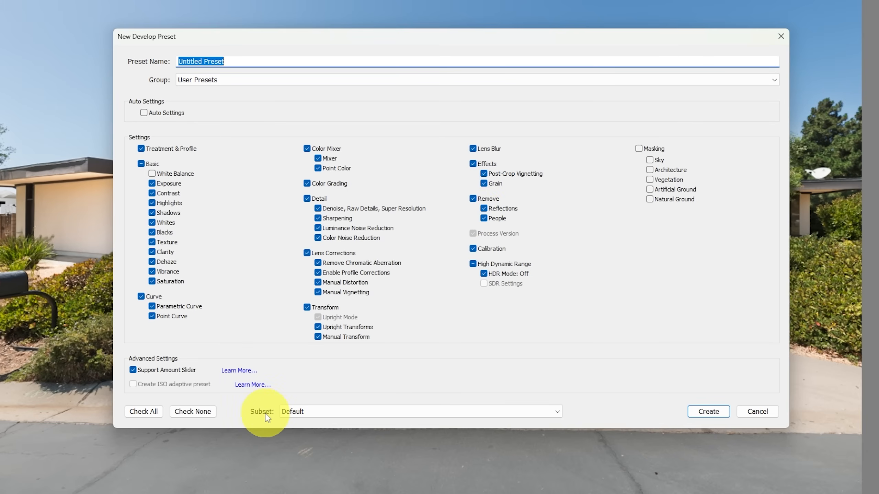
{"action": "left_click", "coordinate": [319, 415]}
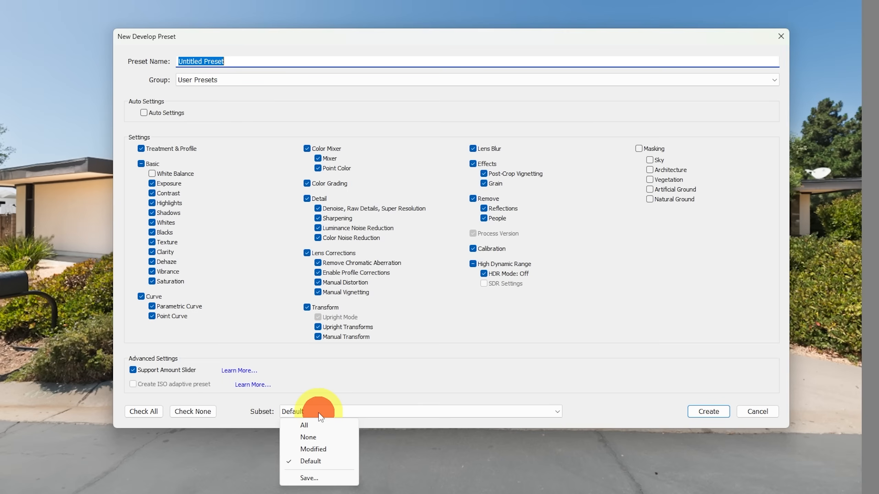
{"action": "left_click", "coordinate": [320, 449]}
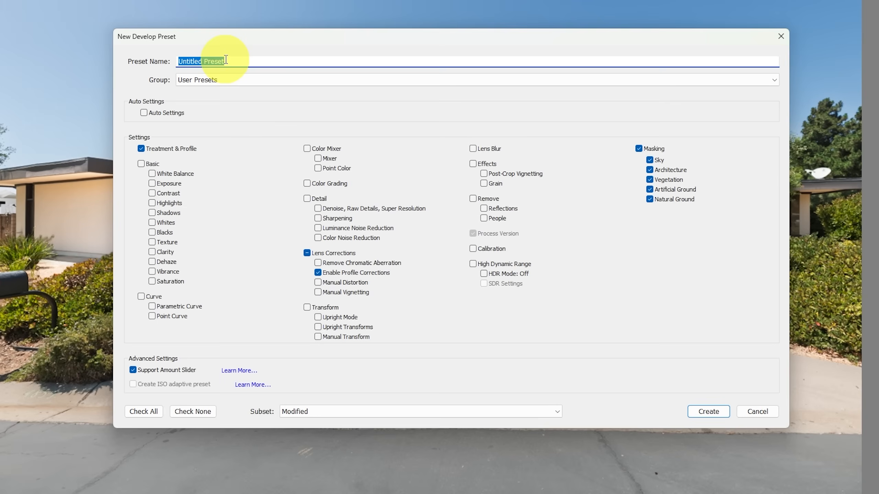
Step: Assign the new preset to the custom AI Presets group and name it Test Demo
{"action": "left_click", "coordinate": [230, 80]}
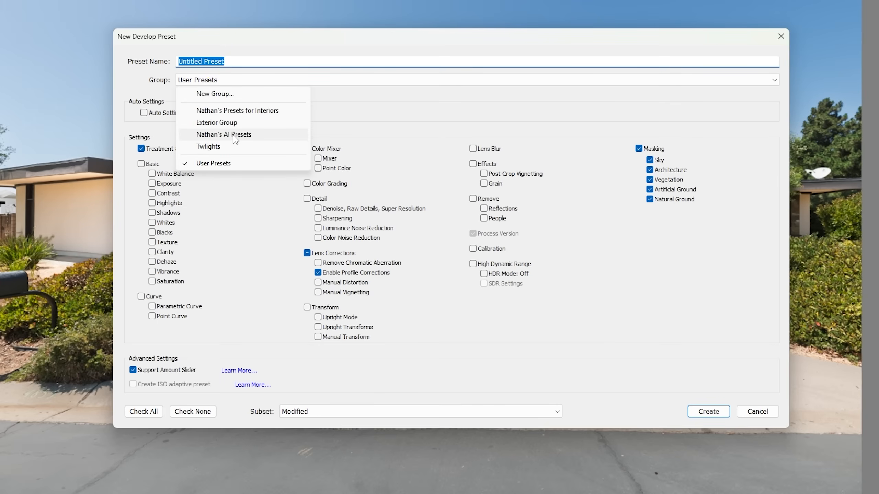
{"action": "left_click", "coordinate": [233, 136]}
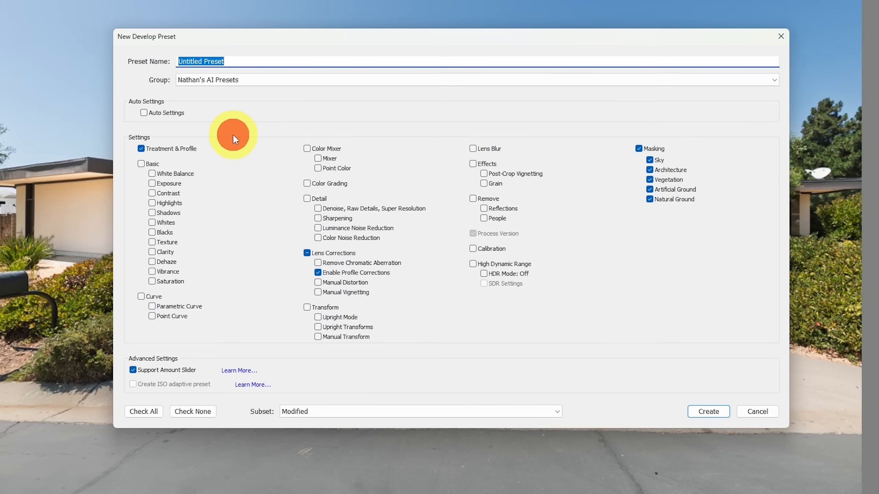
{"action": "left_click", "coordinate": [237, 61]}
{"action": "key", "text": "BackSpace"}
{"action": "key", "text": "BackSpace"}
{"action": "key", "text": "BackSpace"}
{"action": "key", "text": "BackSpace"}
{"action": "key", "text": "BackSpace"}
{"action": "key", "text": "BackSpace"}
{"action": "key", "text": "BackSpace"}
{"action": "key", "text": "BackSpace"}
{"action": "key", "text": "BackSpace"}
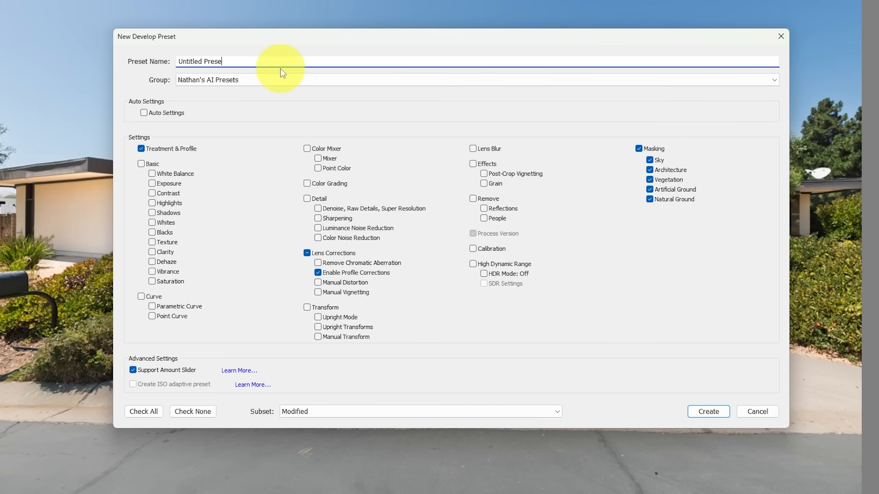
{"action": "key", "text": "BackSpace"}
{"action": "key", "text": "BackSpace"}
{"action": "key", "text": "BackSpace"}
{"action": "key", "text": "BackSpace"}
{"action": "key", "text": "BackSpace"}
{"action": "key", "text": "BackSpace"}
{"action": "type", "text": "Test Demo"}
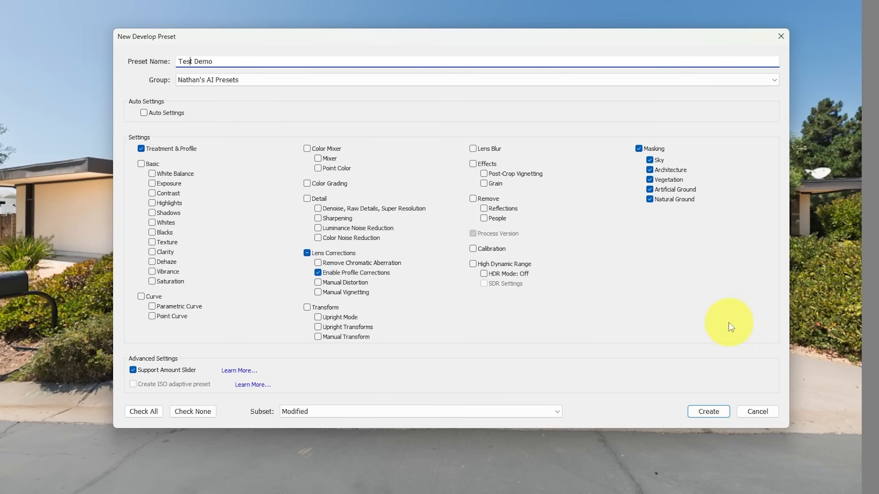
Step: Save the new develop preset and apply Test Demo to the photo of the gated house with the white chimneys
{"action": "left_click", "coordinate": [712, 413]}
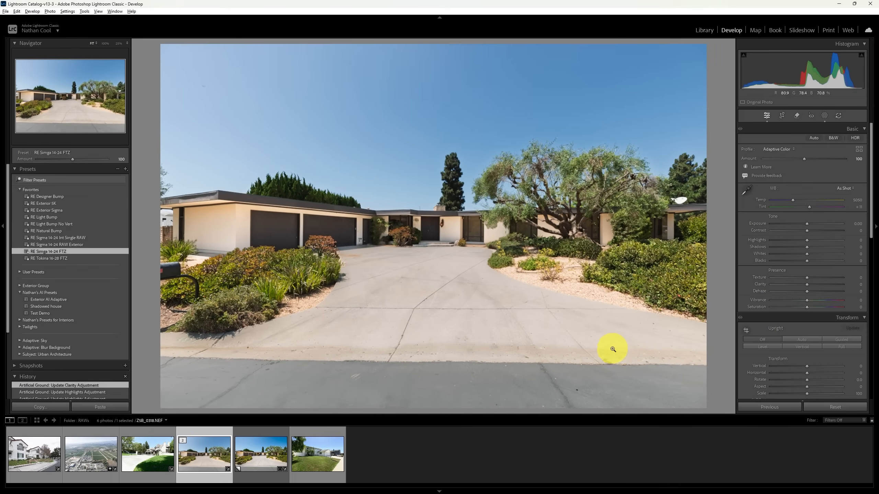
{"action": "left_click", "coordinate": [150, 456]}
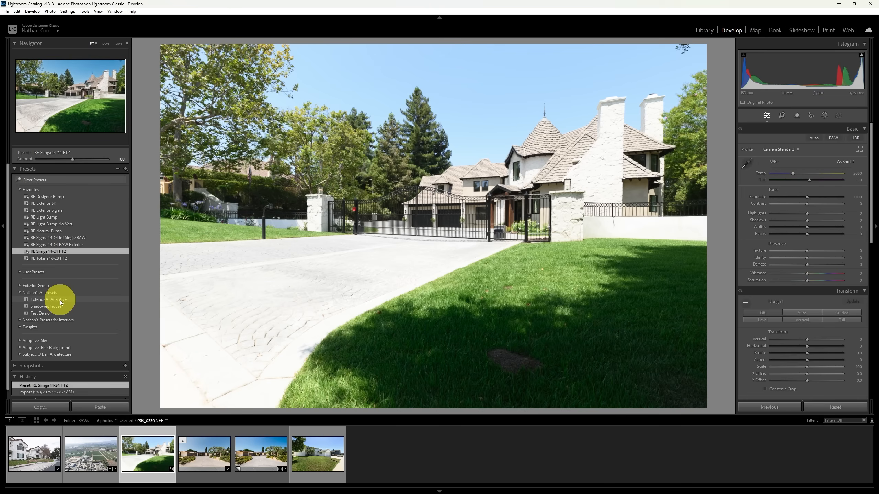
{"action": "left_click", "coordinate": [44, 316]}
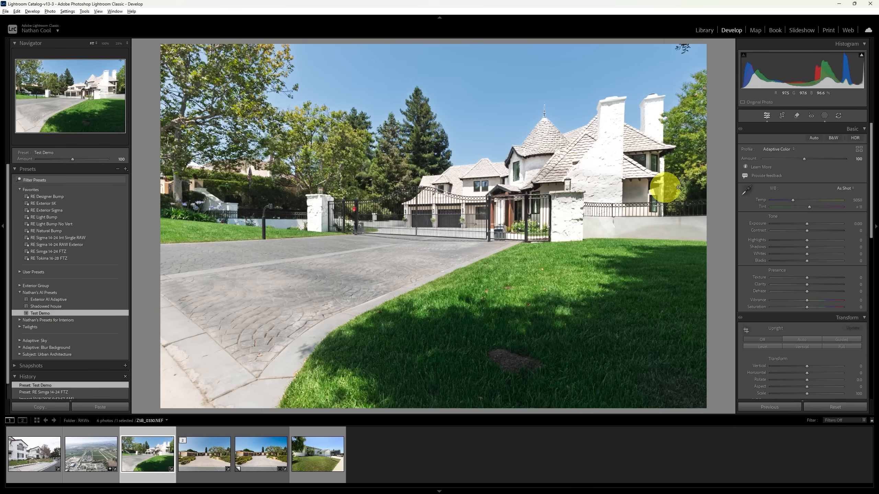
Step: Lower the Architecture mask's exposure to about -0.29 on the gated house photo
{"action": "left_click", "coordinate": [825, 117]}
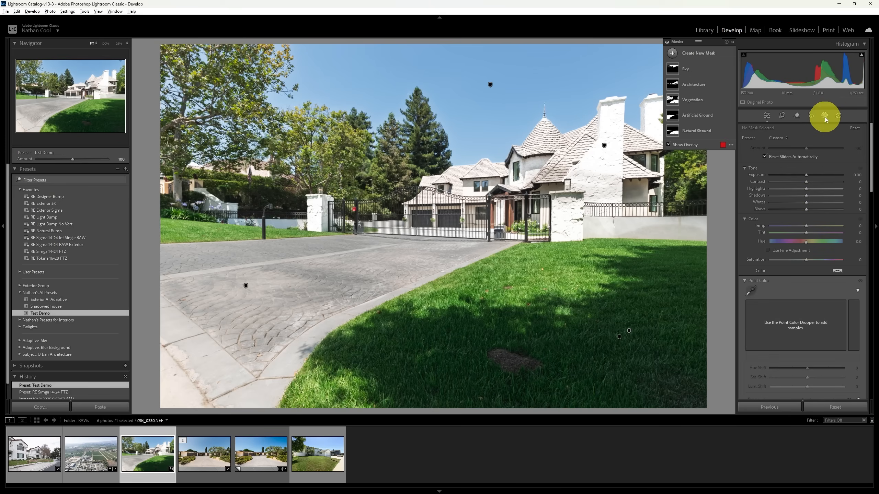
{"action": "left_click", "coordinate": [690, 86]}
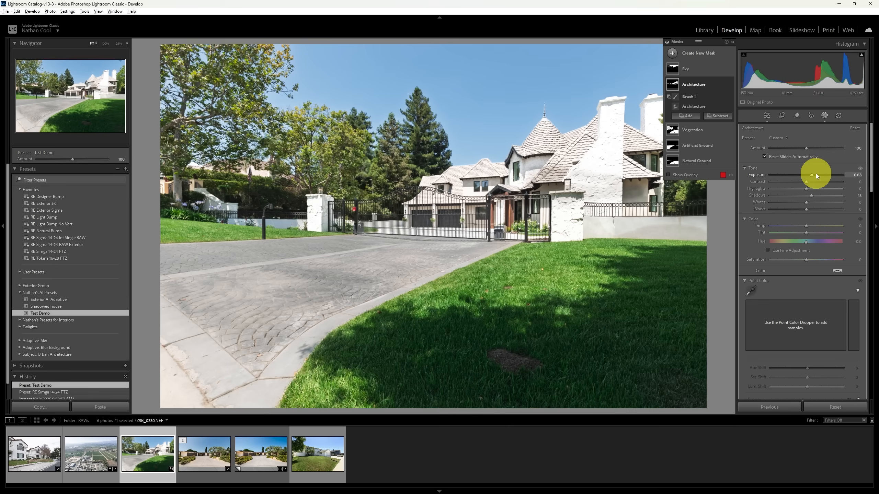
{"action": "left_click_drag", "start_coordinate": [810, 175], "coordinate": [802, 177]}
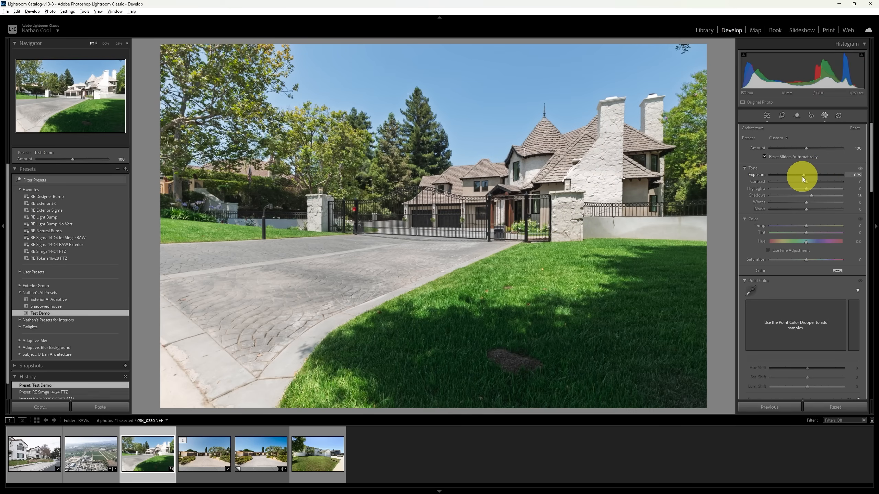
{"action": "left_click_drag", "start_coordinate": [802, 177], "coordinate": [802, 176]}
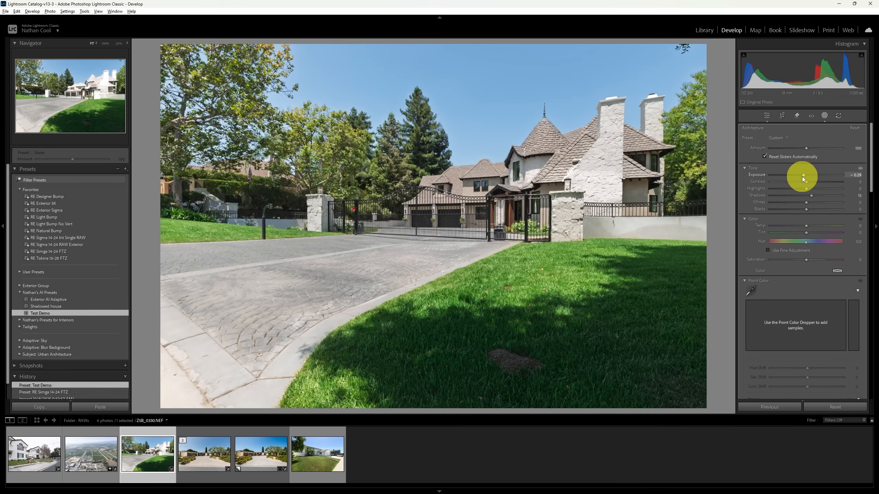
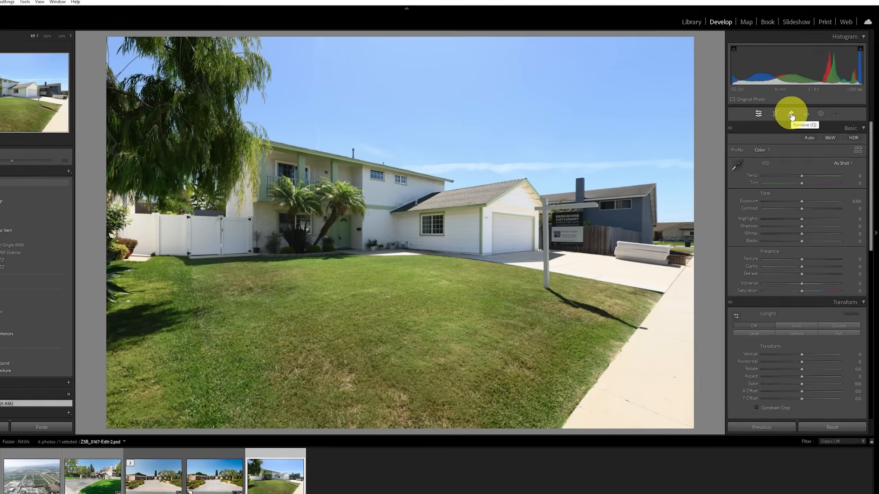
Step: Remove the real-estate sign and its post from the front yard photo using Remove with generative AI and object detection
{"action": "left_click", "coordinate": [797, 116]}
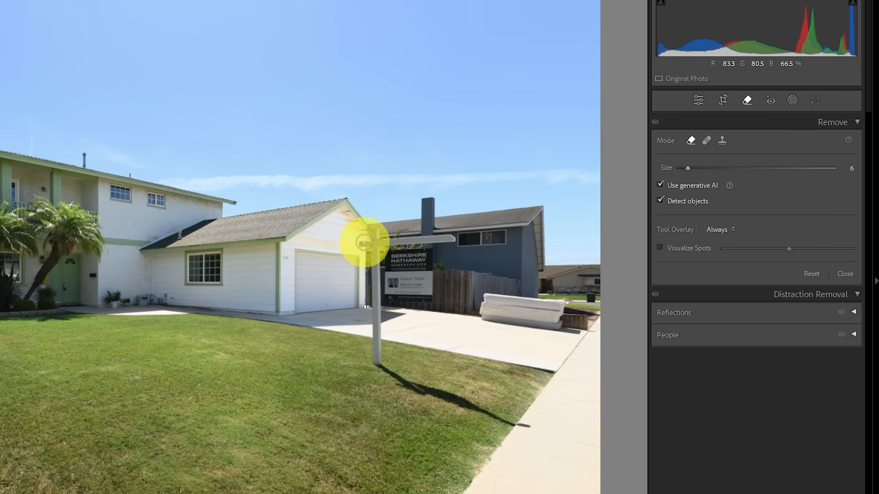
{"action": "mouse_move", "coordinate": [359, 241]}
{"action": "left_mouse_down"}
{"action": "mouse_move", "coordinate": [452, 231]}
{"action": "mouse_move", "coordinate": [459, 240]}
{"action": "mouse_move", "coordinate": [439, 257]}
{"action": "mouse_move", "coordinate": [437, 294]}
{"action": "mouse_move", "coordinate": [396, 301]}
{"action": "mouse_move", "coordinate": [385, 313]}
{"action": "mouse_move", "coordinate": [384, 367]}
{"action": "mouse_move", "coordinate": [370, 348]}
{"action": "mouse_move", "coordinate": [360, 241]}
{"action": "left_mouse_up"}
{"action": "left_click", "coordinate": [505, 305]}
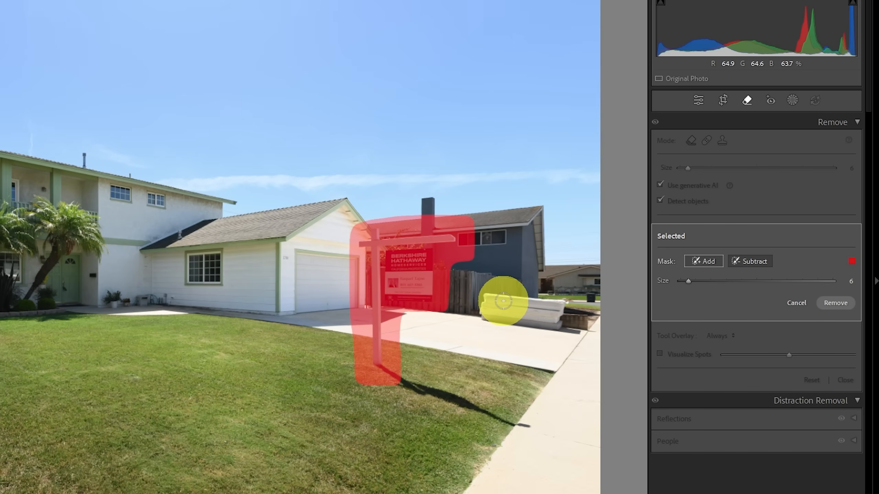
{"action": "left_click", "coordinate": [835, 303]}
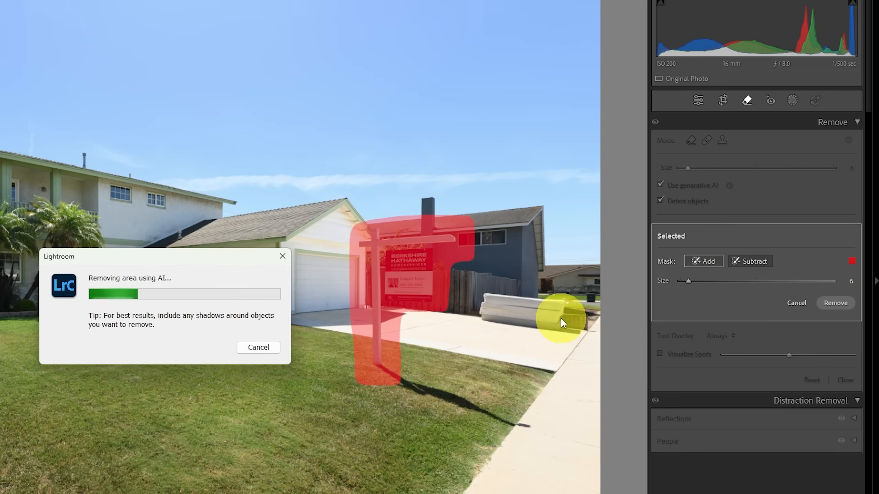
{"action": "key", "text": "Escape"}
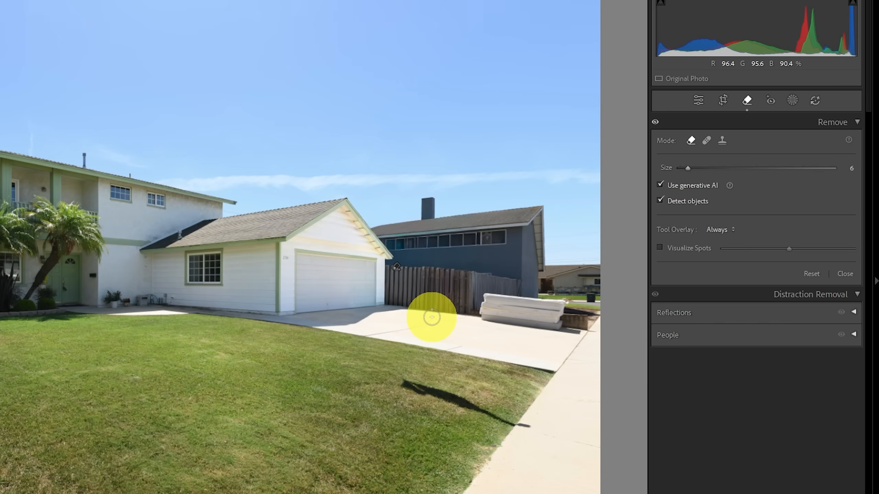
{"action": "key", "text": "e"}
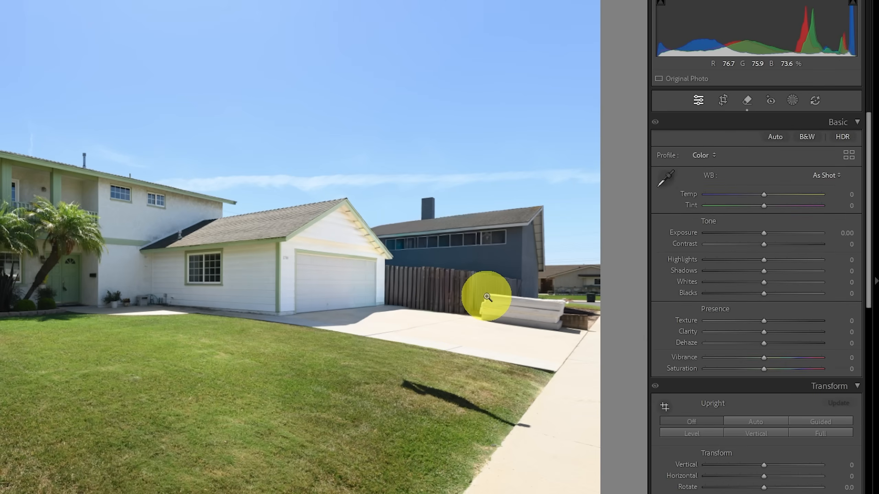
Step: Remove the white mattress stack on the driveway with generative AI and compare its generated variations
{"action": "left_click", "coordinate": [747, 101]}
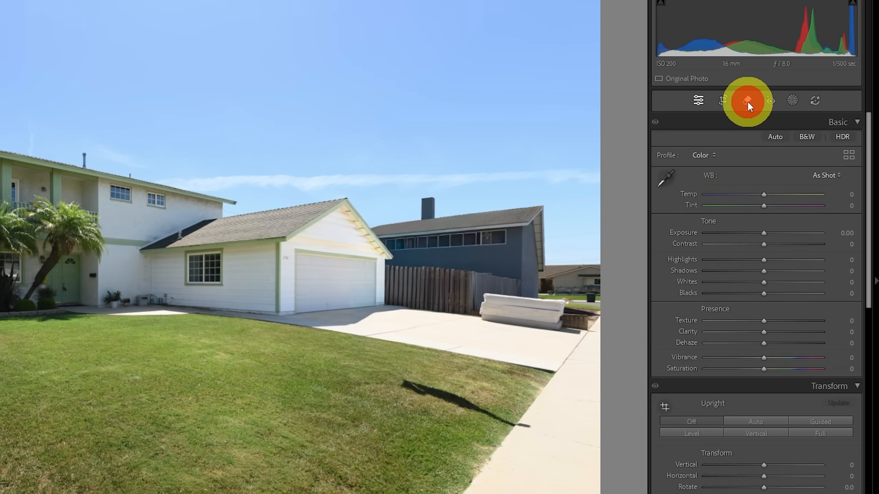
{"action": "mouse_move", "coordinate": [490, 288]}
{"action": "left_mouse_down"}
{"action": "mouse_move", "coordinate": [482, 288]}
{"action": "mouse_move", "coordinate": [562, 300]}
{"action": "mouse_move", "coordinate": [566, 322]}
{"action": "mouse_move", "coordinate": [579, 319]}
{"action": "mouse_move", "coordinate": [526, 326]}
{"action": "mouse_move", "coordinate": [473, 310]}
{"action": "mouse_move", "coordinate": [482, 294]}
{"action": "left_mouse_up"}
{"action": "left_click", "coordinate": [831, 309]}
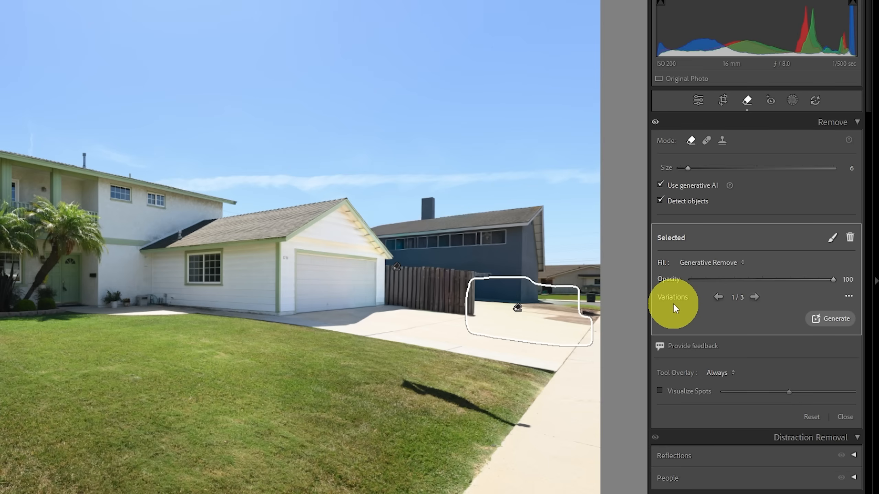
{"action": "left_click", "coordinate": [755, 297]}
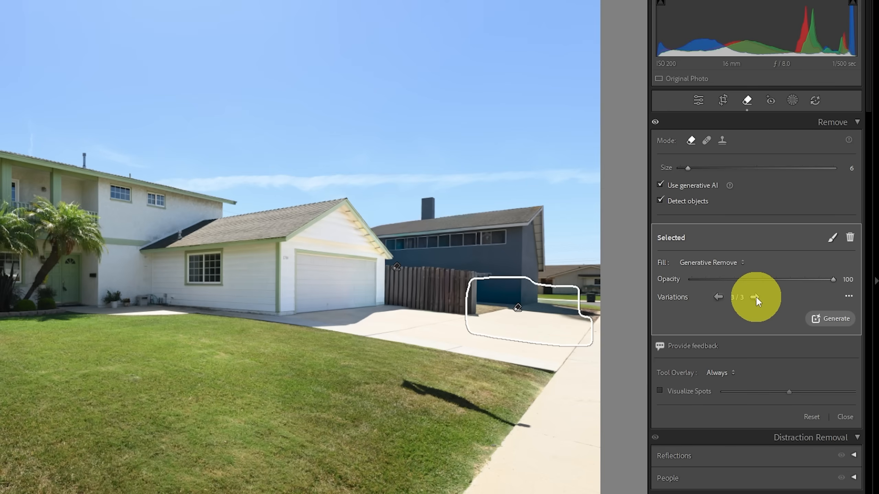
{"action": "left_click", "coordinate": [718, 297]}
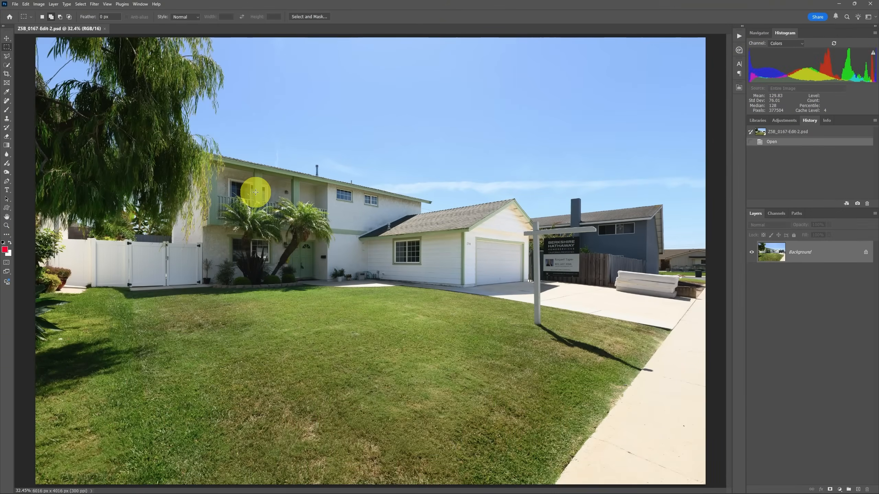
Step: In Photoshop, set up the Remove tool with Generative AI on and its results placed on a new layer
{"action": "left_click", "coordinate": [7, 101]}
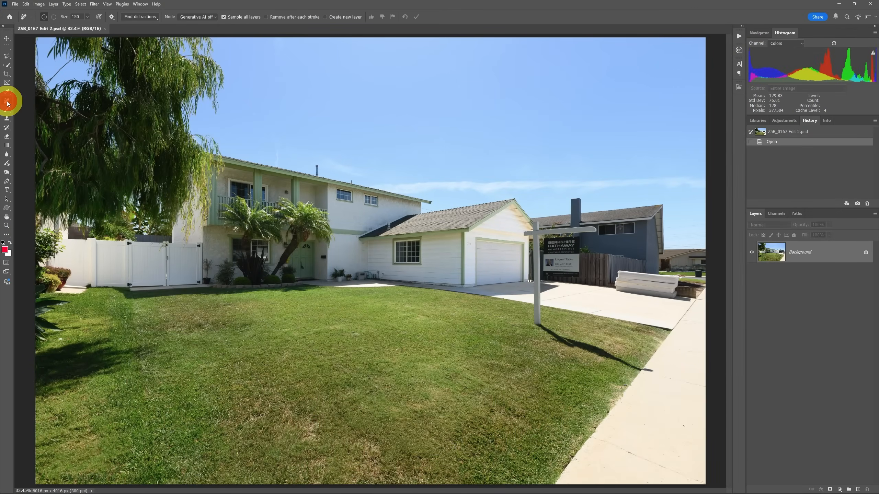
{"action": "left_click", "coordinate": [206, 18]}
{"action": "left_click", "coordinate": [208, 30]}
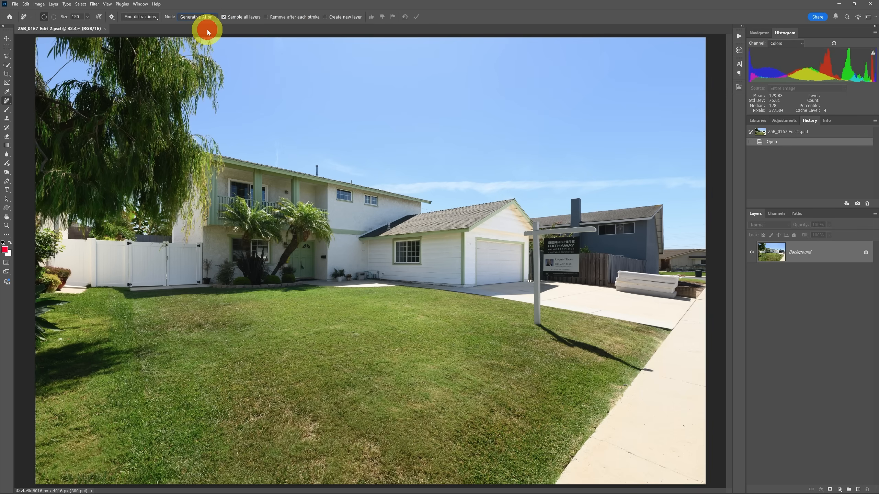
{"action": "left_click", "coordinate": [325, 17]}
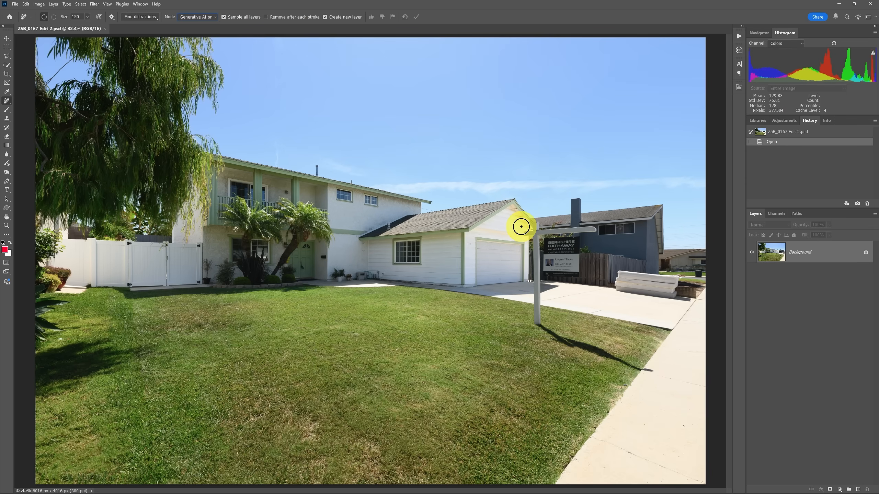
Step: Paint over the real-estate sign and its post with a size 100 brush and apply the removal
{"action": "key", "text": "["}
{"action": "key", "text": "["}
{"action": "mouse_move", "coordinate": [521, 229]}
{"action": "left_mouse_down"}
{"action": "mouse_move", "coordinate": [597, 234]}
{"action": "mouse_move", "coordinate": [584, 237]}
{"action": "mouse_move", "coordinate": [579, 274]}
{"action": "mouse_move", "coordinate": [546, 278]}
{"action": "mouse_move", "coordinate": [541, 325]}
{"action": "mouse_move", "coordinate": [525, 231]}
{"action": "left_mouse_up"}
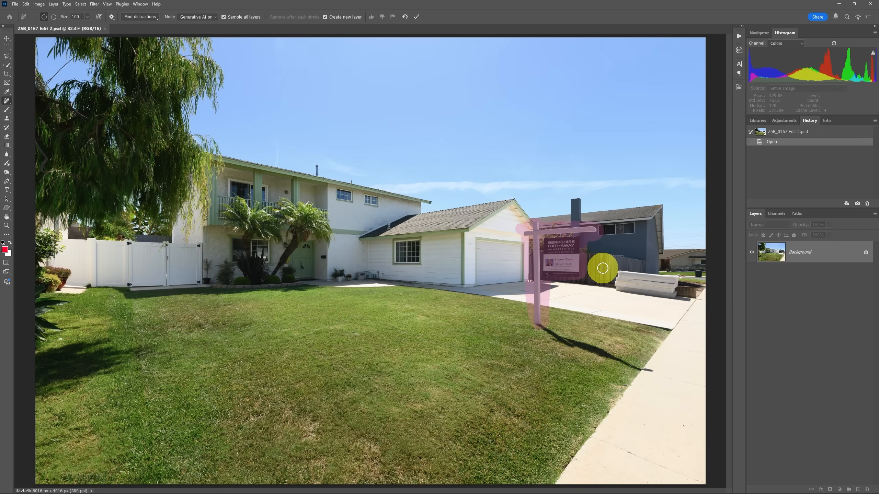
{"action": "left_click", "coordinate": [416, 17]}
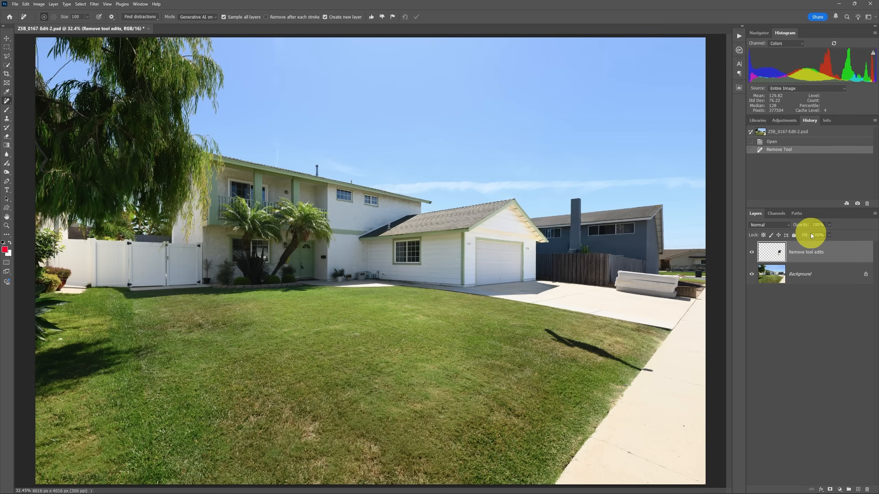
Step: Examine the Remove tool edits layer on its own and compare the photo with and without it
{"action": "left_click", "coordinate": [752, 252], "text": "alt"}
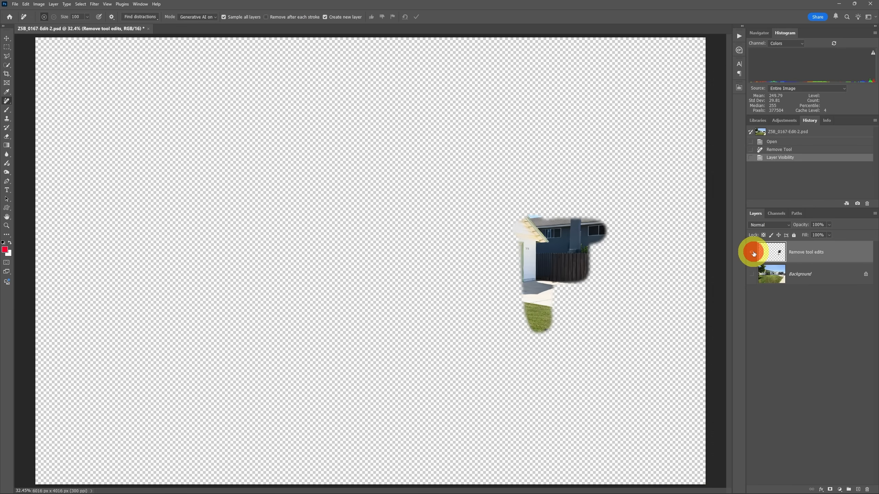
{"action": "left_click", "coordinate": [752, 253], "text": "alt"}
{"action": "left_click", "coordinate": [753, 253]}
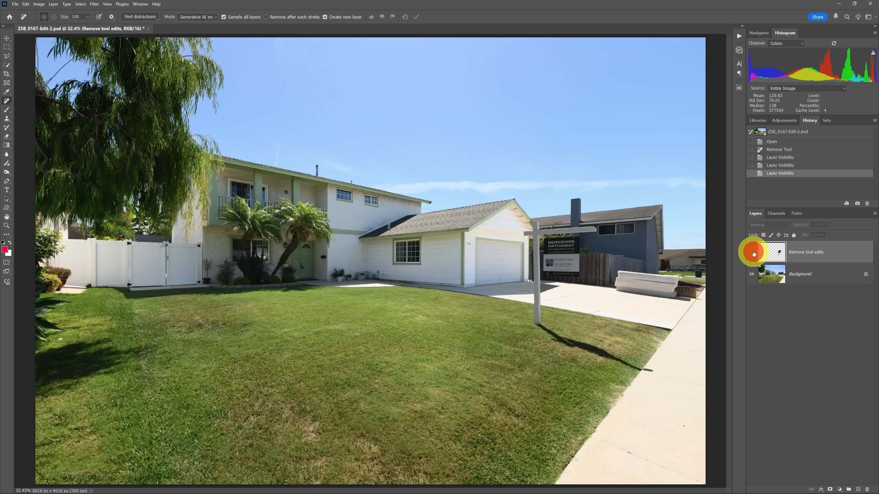
{"action": "left_click", "coordinate": [752, 253]}
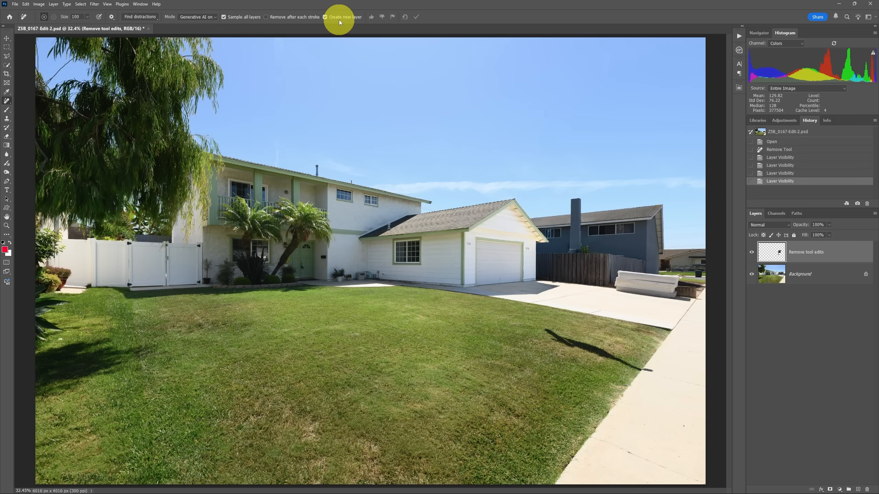
Step: Remove the sign's leftover shadow from the lawn and sidewalk with the Remove tool
{"action": "mouse_move", "coordinate": [547, 328]}
{"action": "left_mouse_down"}
{"action": "mouse_move", "coordinate": [649, 369]}
{"action": "mouse_move", "coordinate": [547, 335]}
{"action": "left_mouse_up"}
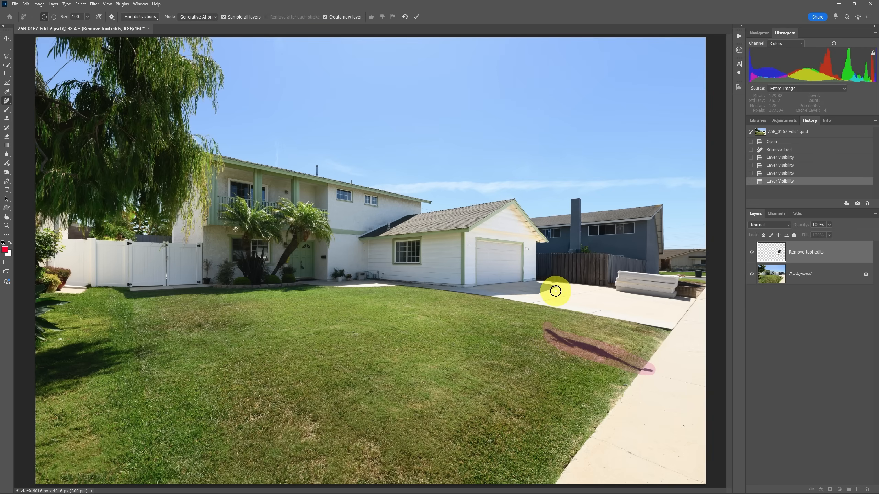
{"action": "key", "text": "Return"}
Step: Paint over the mattress stack and its shadow on the driveway with a size 50 Remove brush and apply the removal
{"action": "scroll", "coordinate": [650, 291], "scroll_direction": "up", "scroll_amount": 1}
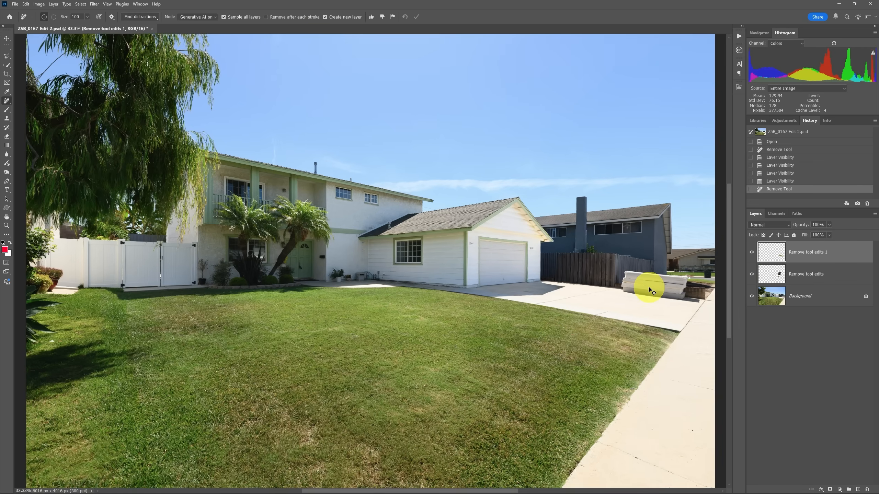
{"action": "scroll", "coordinate": [649, 287], "scroll_direction": "up", "scroll_amount": 2}
{"action": "left_click_drag", "start_coordinate": [639, 285], "coordinate": [303, 238]}
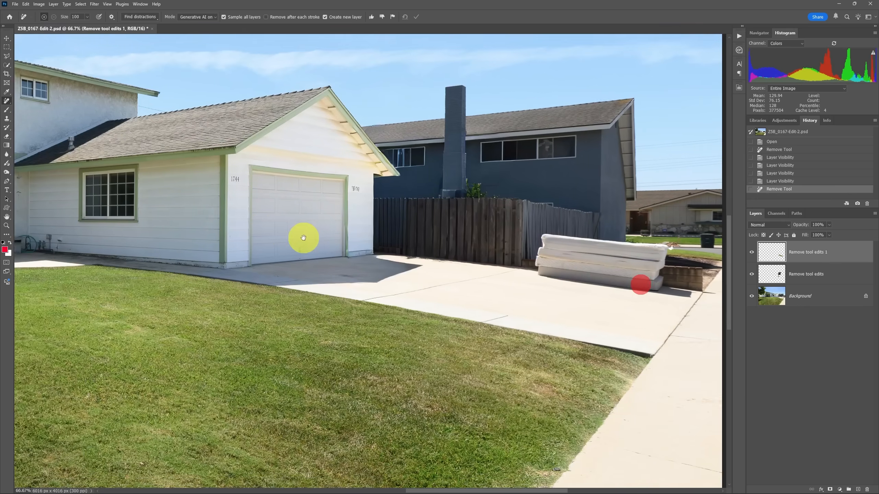
{"action": "key", "text": "bracketleft"}
{"action": "key", "text": "bracketleft"}
{"action": "key", "text": "bracketleft"}
{"action": "key", "text": "bracketleft"}
{"action": "key", "text": "bracketleft"}
{"action": "mouse_move", "coordinate": [497, 222]}
{"action": "left_mouse_down"}
{"action": "mouse_move", "coordinate": [601, 226]}
{"action": "mouse_move", "coordinate": [615, 240]}
{"action": "mouse_move", "coordinate": [614, 258]}
{"action": "mouse_move", "coordinate": [641, 283]}
{"action": "mouse_move", "coordinate": [592, 281]}
{"action": "left_mouse_up"}
{"action": "mouse_move", "coordinate": [523, 269]}
{"action": "left_mouse_down"}
{"action": "mouse_move", "coordinate": [488, 261]}
{"action": "mouse_move", "coordinate": [488, 222]}
{"action": "mouse_move", "coordinate": [575, 284]}
{"action": "mouse_move", "coordinate": [544, 258]}
{"action": "left_mouse_up"}
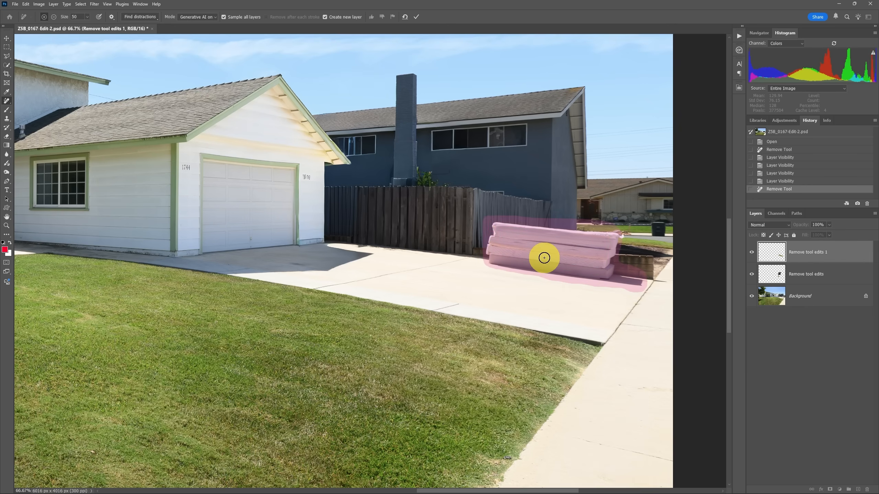
{"action": "left_click", "coordinate": [418, 17]}
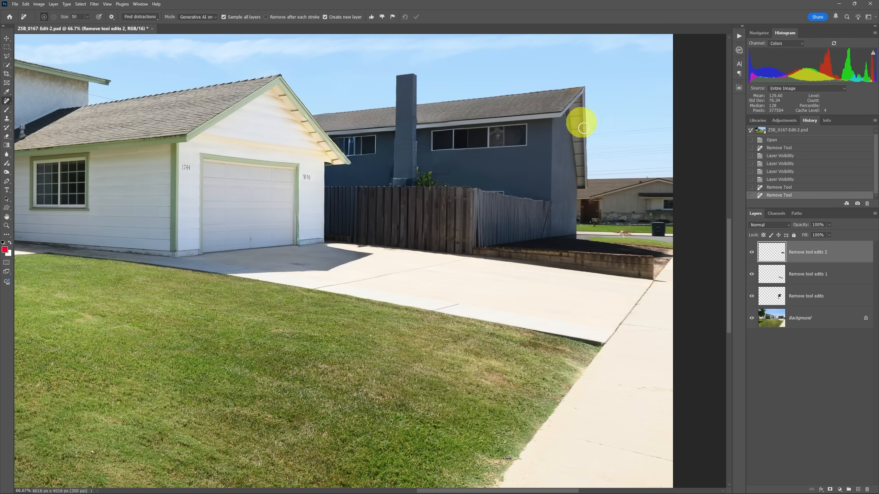
Step: Compare the mattress removal before and after, and hide all three Remove tool edits layers
{"action": "left_click", "coordinate": [752, 252]}
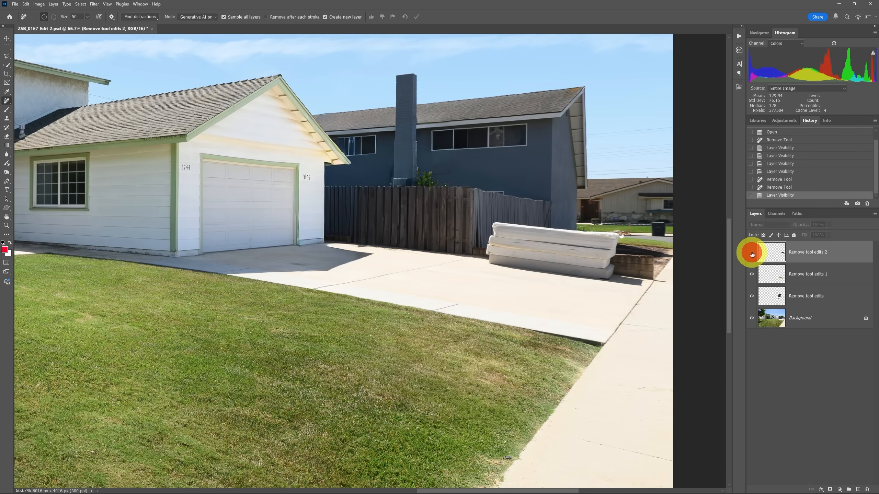
{"action": "left_click", "coordinate": [751, 253]}
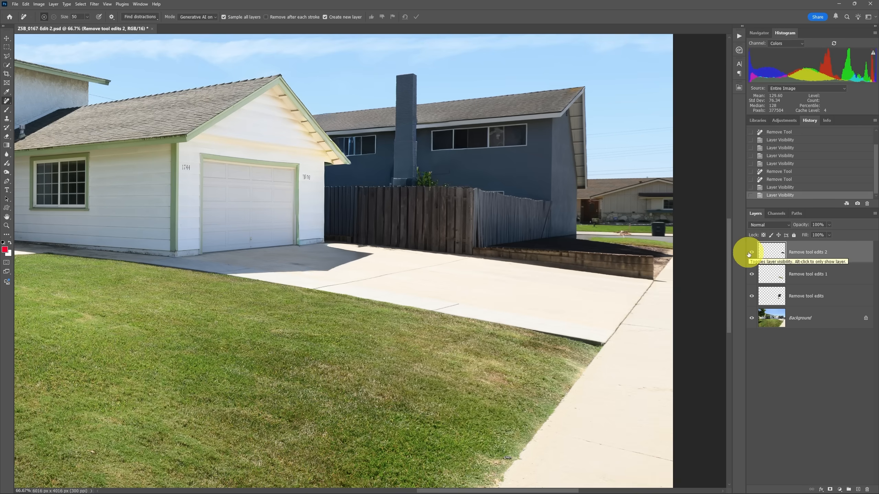
{"action": "key", "text": "ctrl+0"}
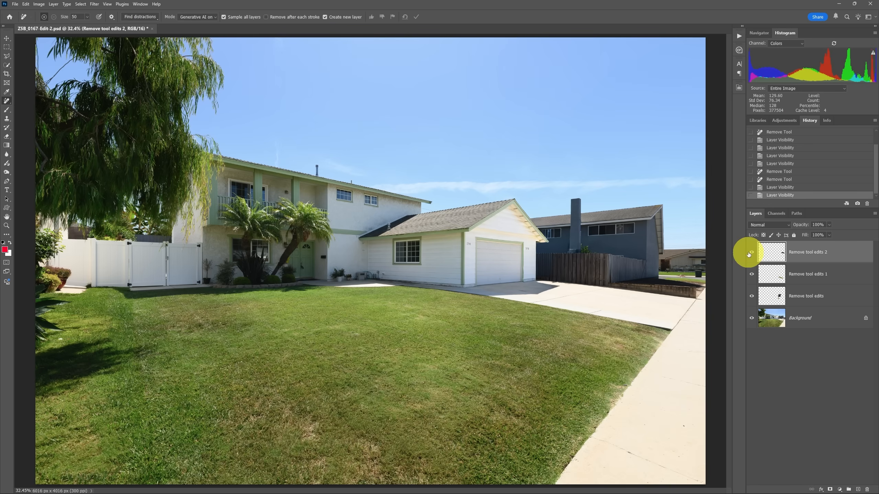
{"action": "left_click", "coordinate": [752, 296]}
{"action": "left_click", "coordinate": [752, 253]}
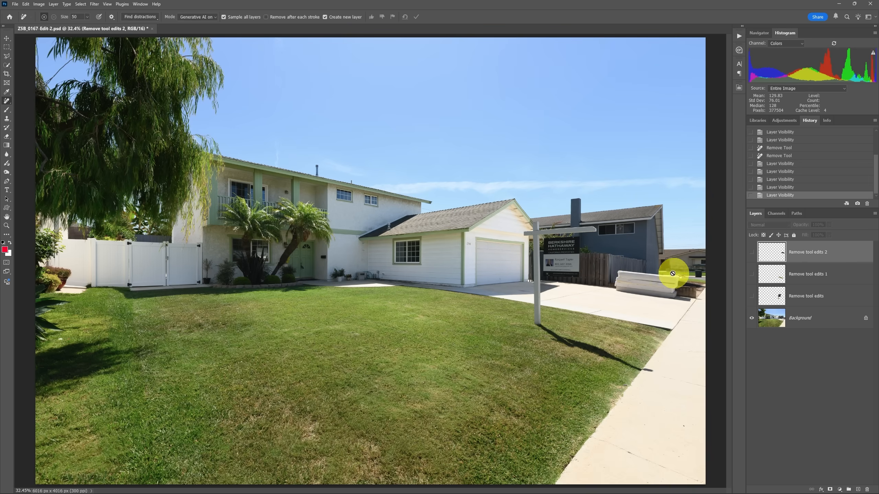
Step: Outline the mattress stack and its shadow with a closed Polygonal Lasso selection
{"action": "left_click", "coordinate": [6, 57]}
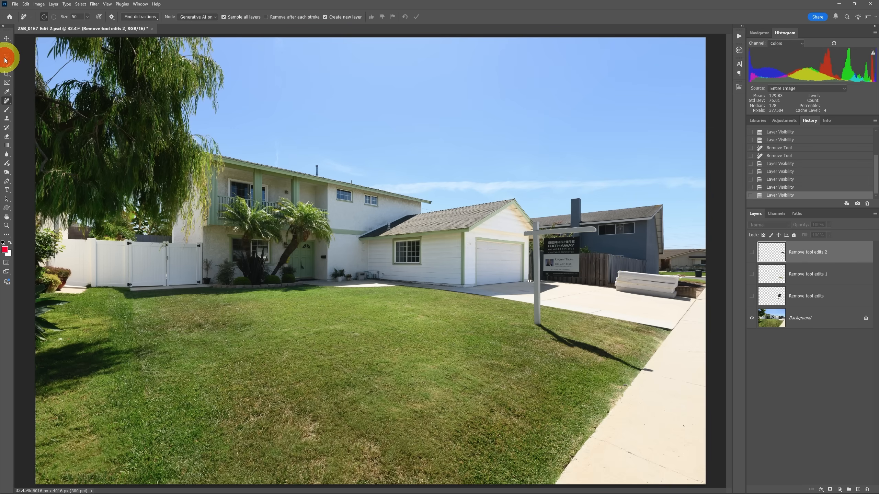
{"action": "left_click", "coordinate": [620, 265]}
{"action": "left_click", "coordinate": [683, 276]}
{"action": "left_click", "coordinate": [683, 290]}
{"action": "left_click", "coordinate": [691, 295]}
{"action": "left_click", "coordinate": [692, 303]}
{"action": "left_click", "coordinate": [648, 304]}
{"action": "double_click", "coordinate": [613, 297]}
Step: Run Generative Fill on the selection with the prompt "remove items"
{"action": "left_click", "coordinate": [25, 4]}
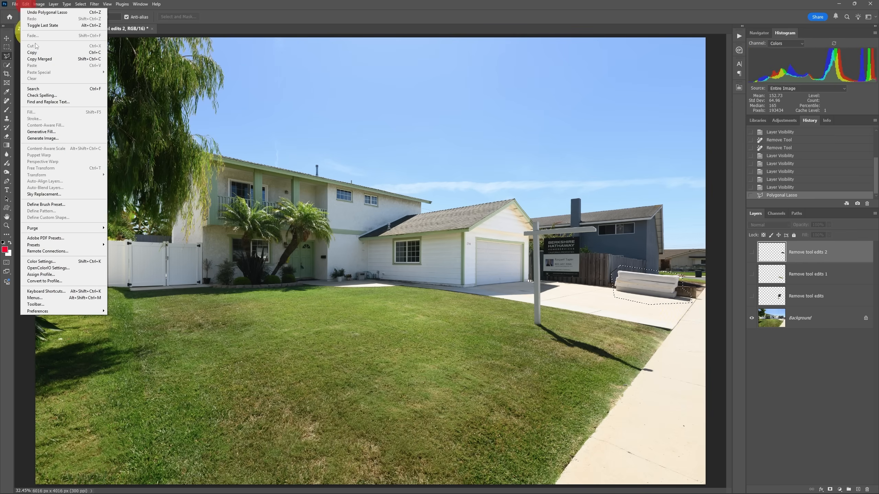
{"action": "left_click", "coordinate": [62, 132]}
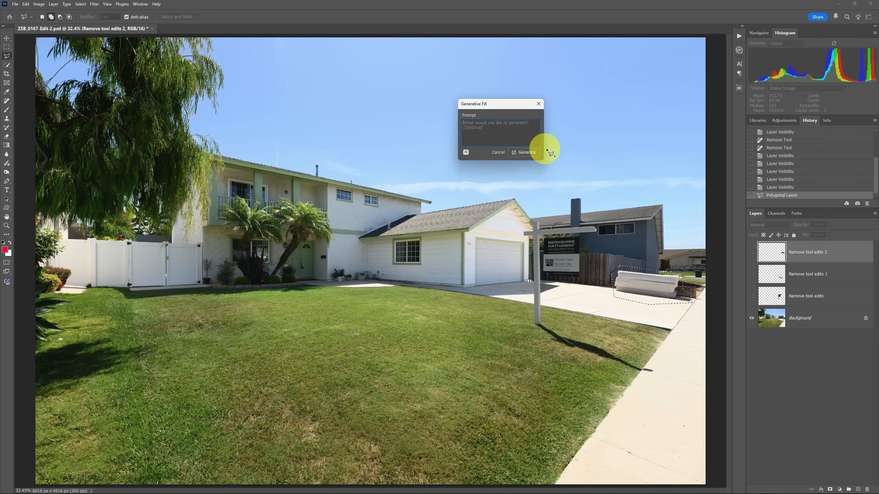
{"action": "type", "text": "remove items"}
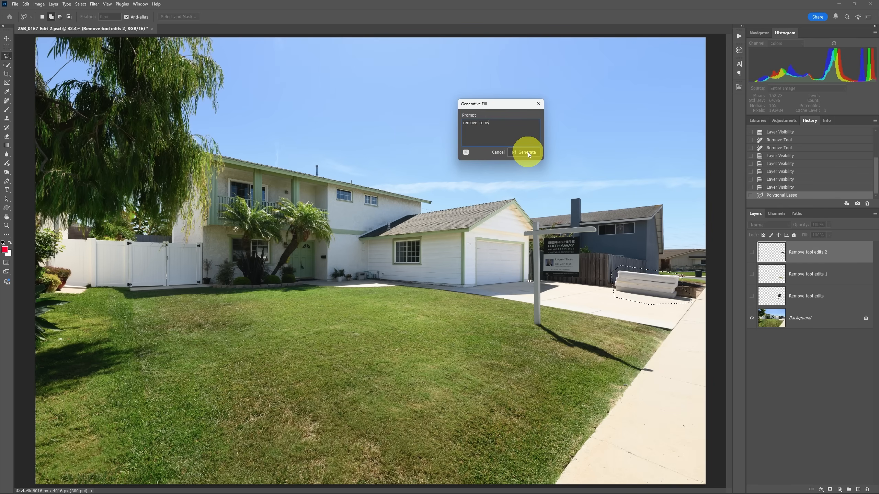
{"action": "left_click", "coordinate": [527, 153]}
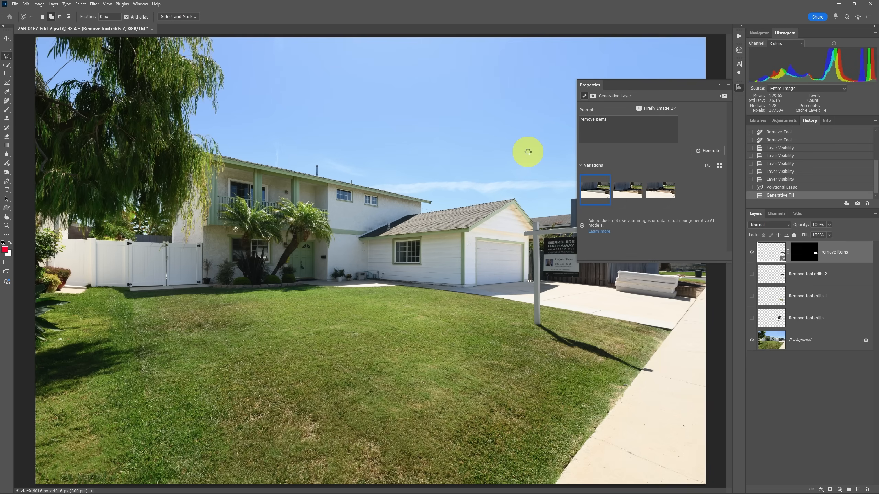
Step: Move the generative layer's properties clear of the filled area, compare the fill variations and select the third one
{"action": "left_click_drag", "start_coordinate": [670, 85], "coordinate": [388, 79]}
{"action": "key", "text": "ctrl+plus"}
{"action": "key", "text": "ctrl+plus"}
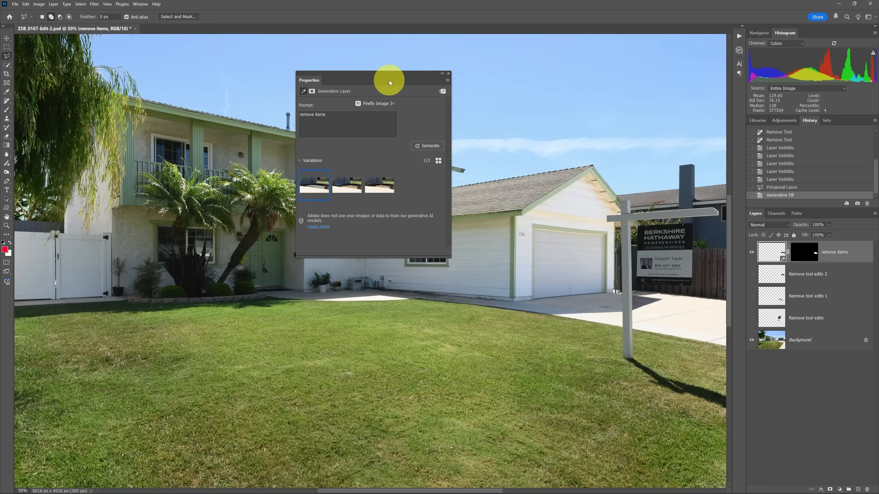
{"action": "left_click_drag", "start_coordinate": [607, 289], "coordinate": [418, 281]}
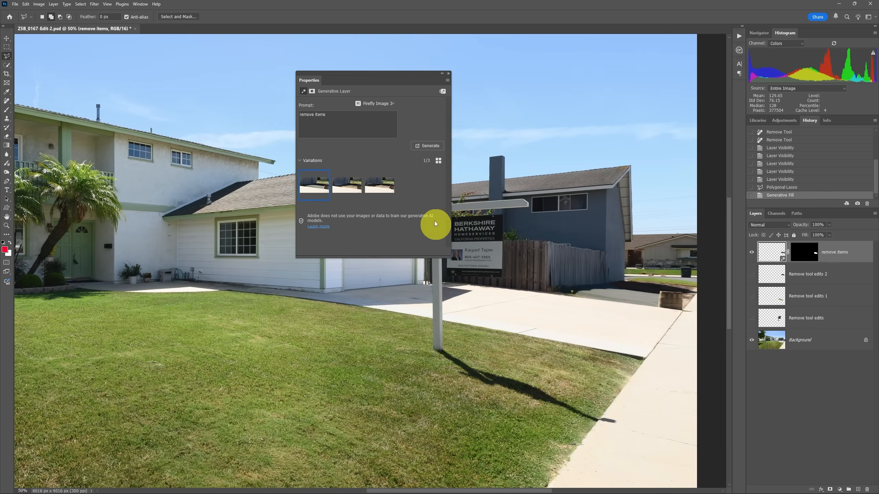
{"action": "left_click", "coordinate": [351, 187]}
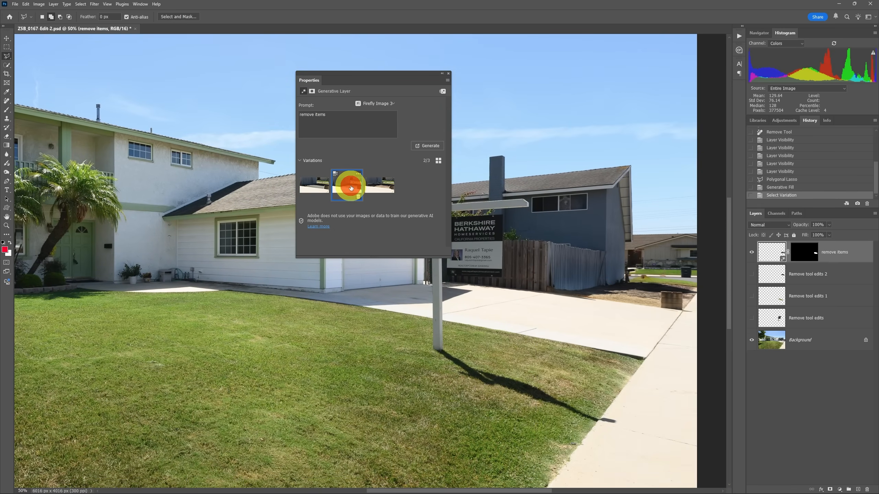
{"action": "left_click", "coordinate": [387, 185]}
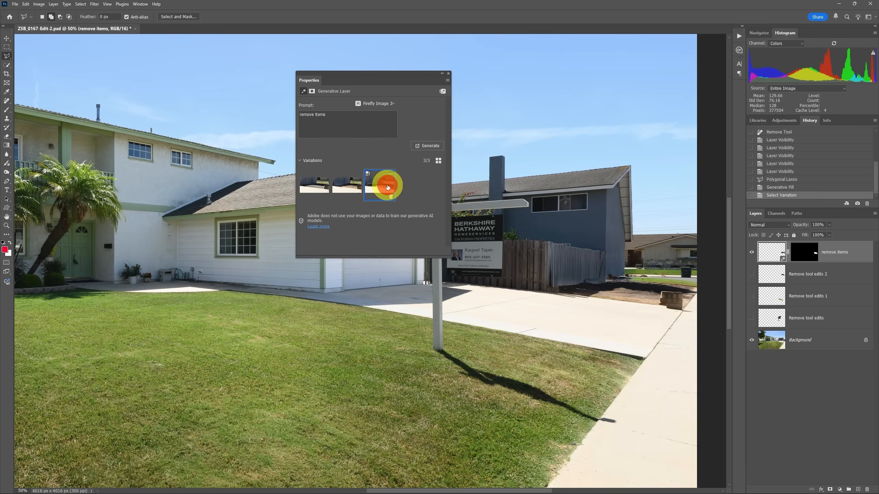
Step: Collapse the generative layer's properties, hide the "remove items" layer and show all three Remove tool edits layers for comparison
{"action": "left_click", "coordinate": [441, 74]}
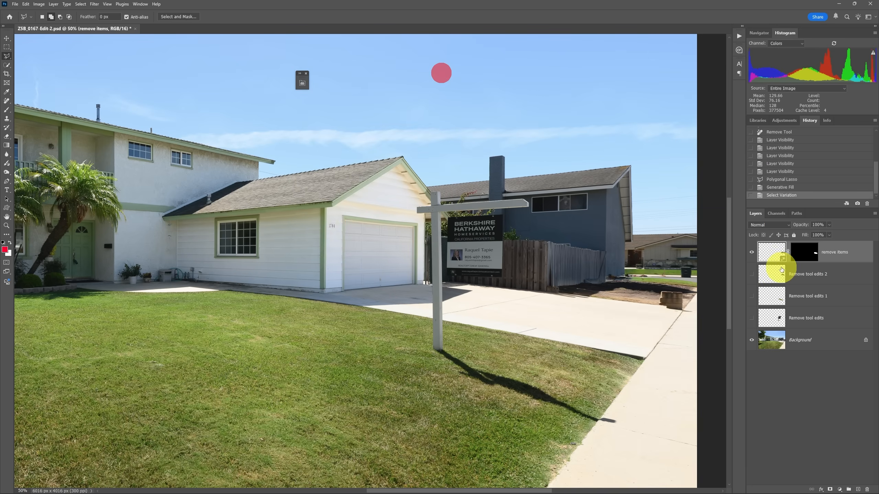
{"action": "left_click", "coordinate": [751, 252]}
{"action": "left_click", "coordinate": [751, 274]}
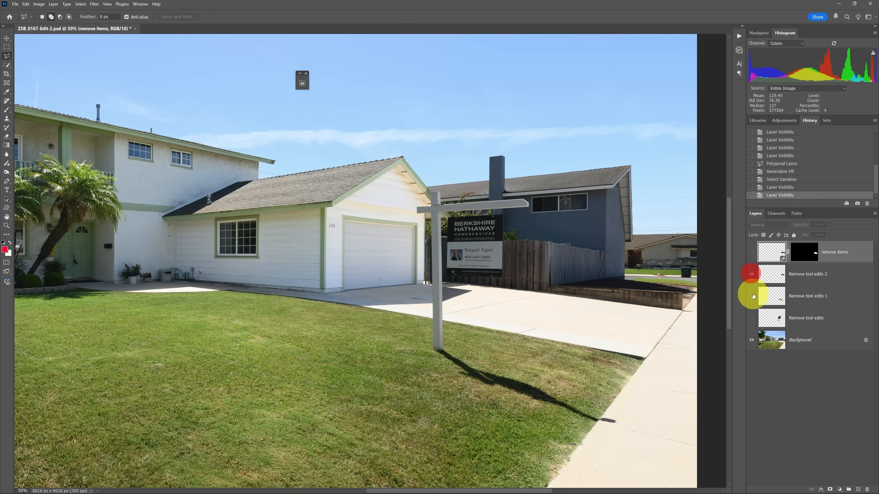
{"action": "left_click", "coordinate": [752, 296]}
{"action": "left_click", "coordinate": [752, 318]}
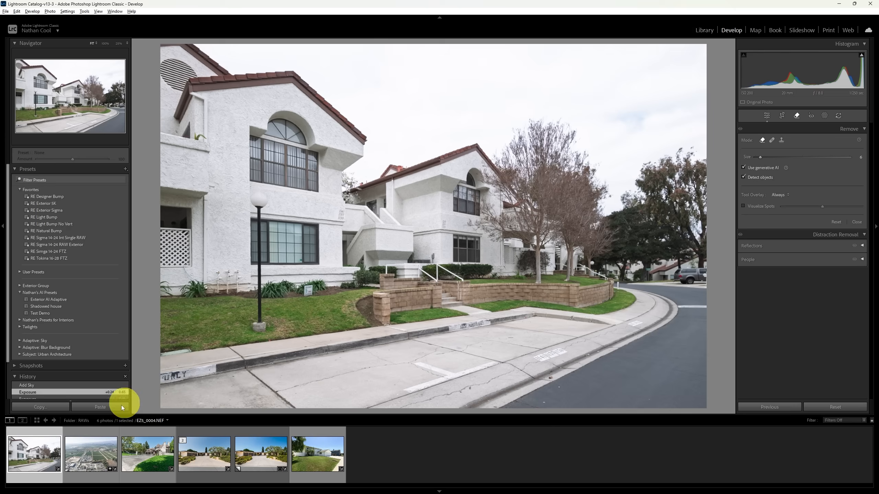
Step: Switch to Lightroom Classic and send the white townhouse photo EZS_0004.NEF to Photoshop for editing
{"action": "right_click", "coordinate": [36, 454]}
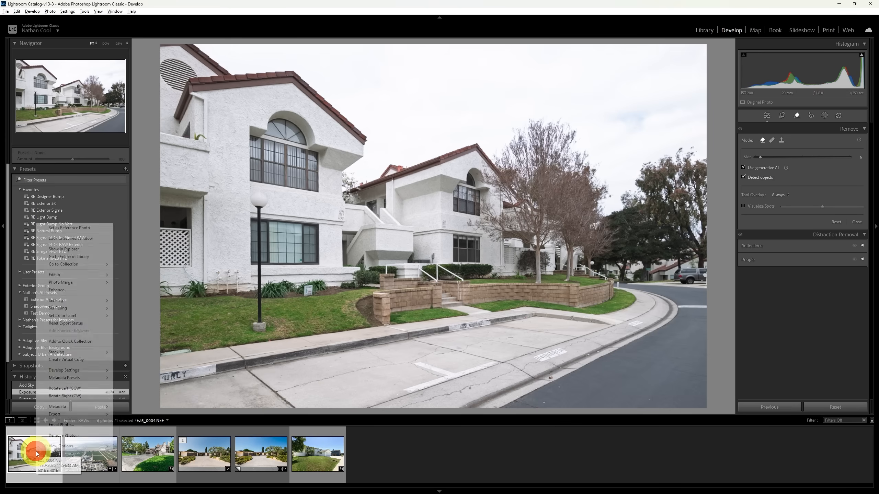
{"action": "left_click", "coordinate": [80, 276]}
{"action": "left_click", "coordinate": [138, 275]}
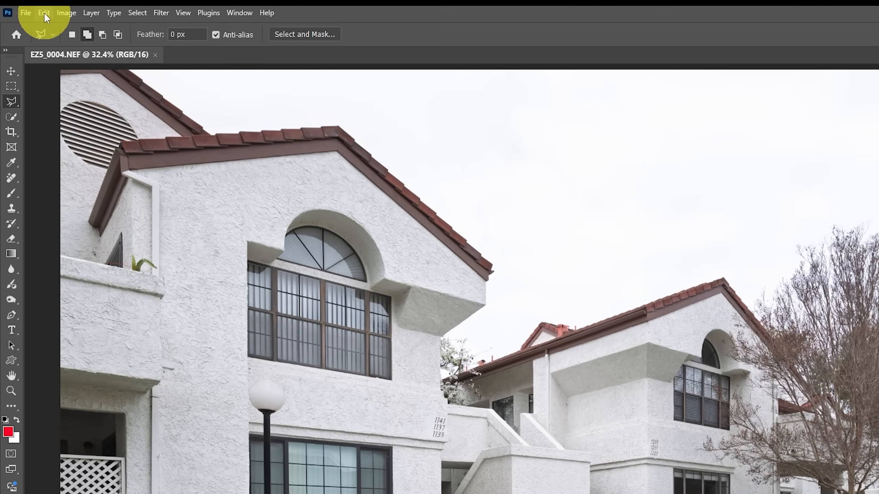
Step: Start Sky Replacement on the townhouse photo, move its dialog aside and browse the sky presets, keeping the current cloudy blue sky
{"action": "left_click", "coordinate": [45, 14]}
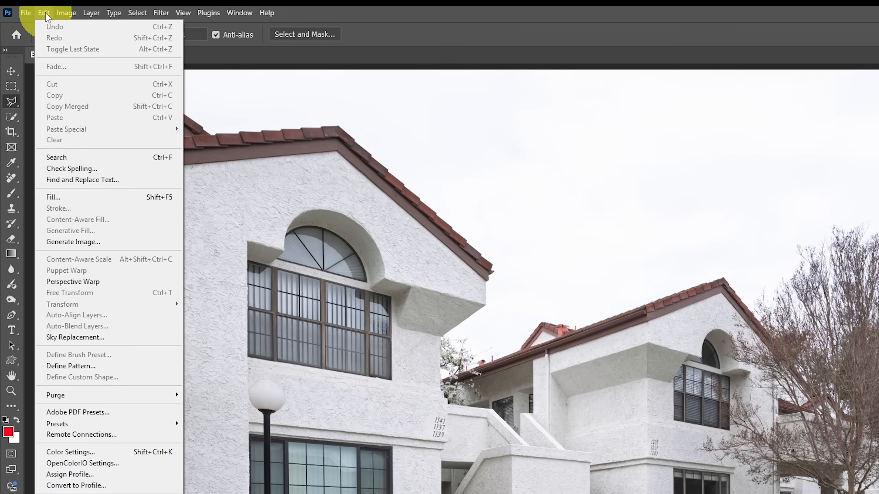
{"action": "left_click", "coordinate": [116, 336]}
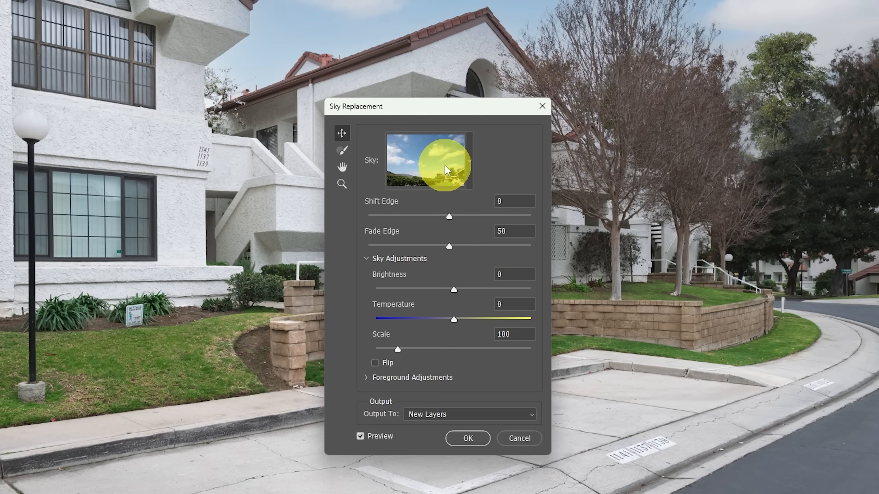
{"action": "left_click", "coordinate": [445, 109]}
{"action": "left_click_drag", "start_coordinate": [446, 109], "coordinate": [402, 65]}
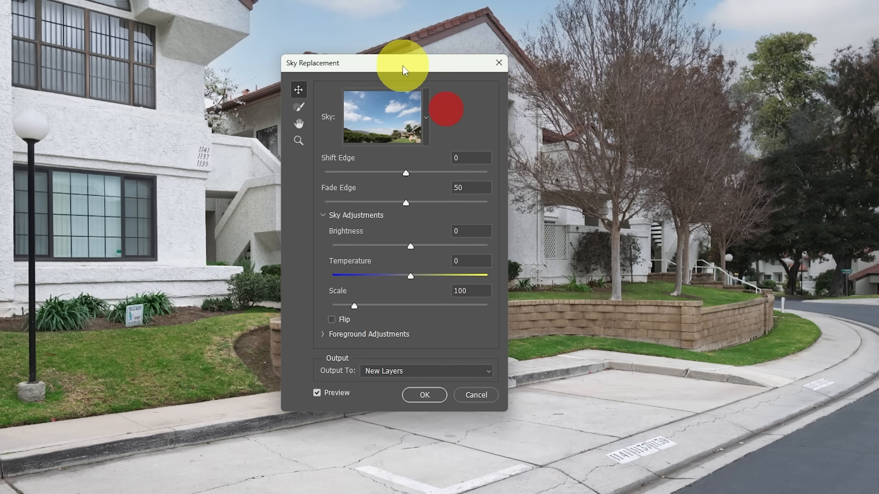
{"action": "left_click", "coordinate": [424, 122]}
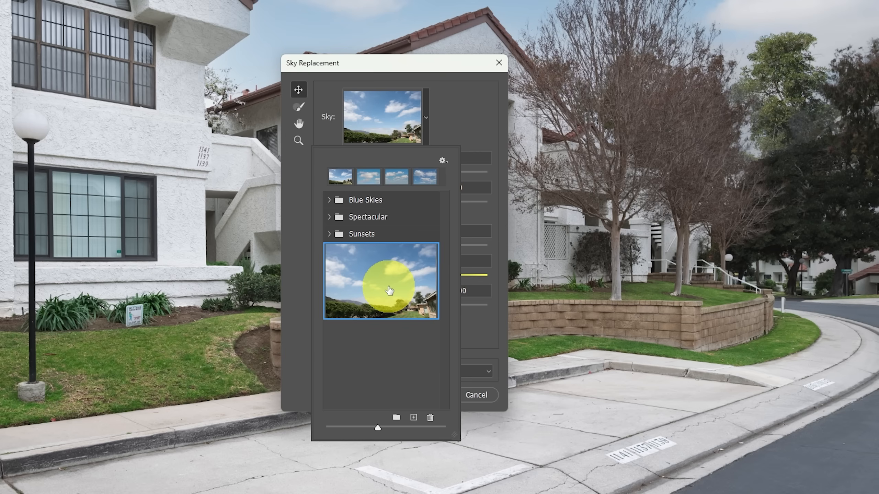
{"action": "left_click", "coordinate": [467, 97]}
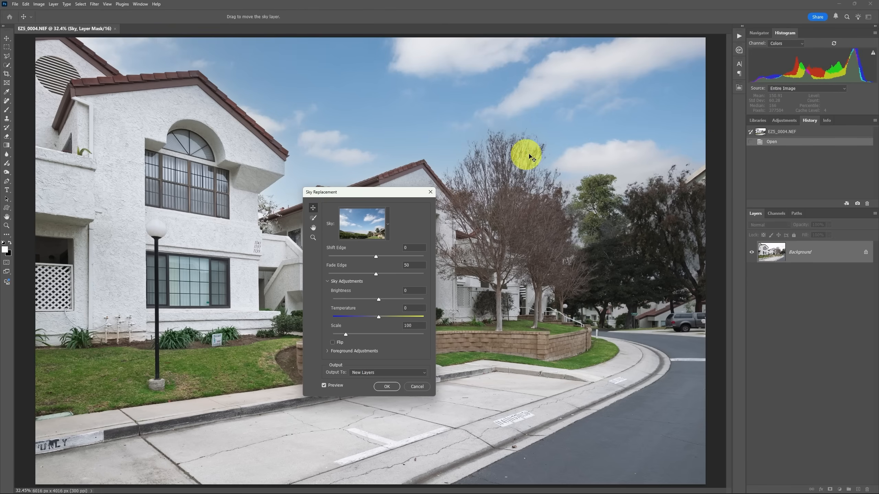
Step: Shift the replacement sky slightly downward, set its Brightness to 9 and apply the replacement as new layers
{"action": "left_click_drag", "start_coordinate": [574, 135], "coordinate": [573, 150]}
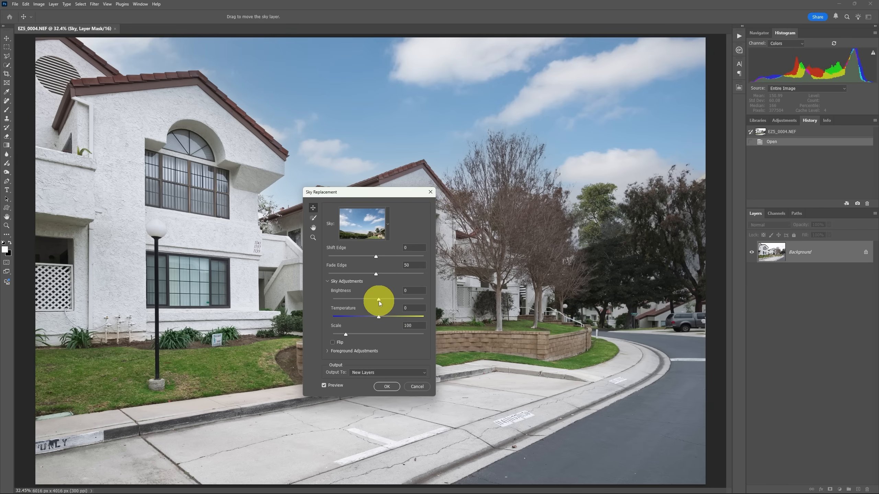
{"action": "left_click_drag", "start_coordinate": [379, 300], "coordinate": [383, 300]}
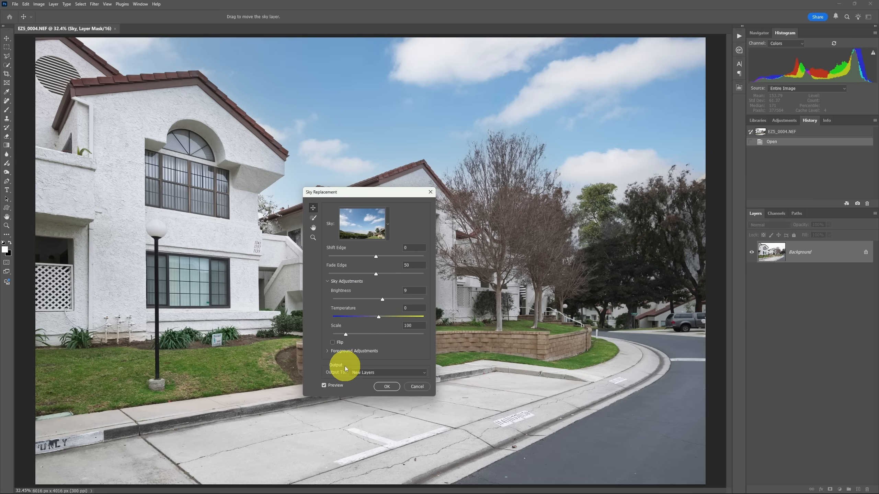
{"action": "left_click", "coordinate": [388, 386]}
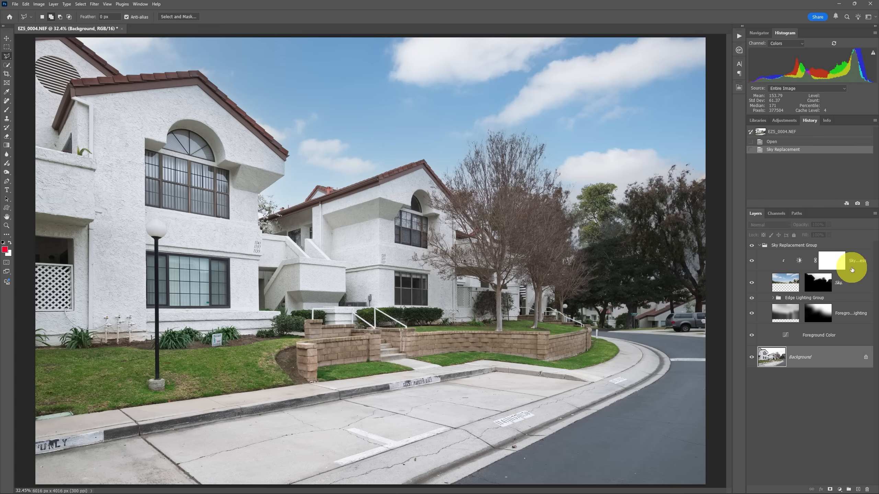
Step: Examine the Sky layer's mask on its own, and return to the normal image view
{"action": "left_click", "coordinate": [819, 282]}
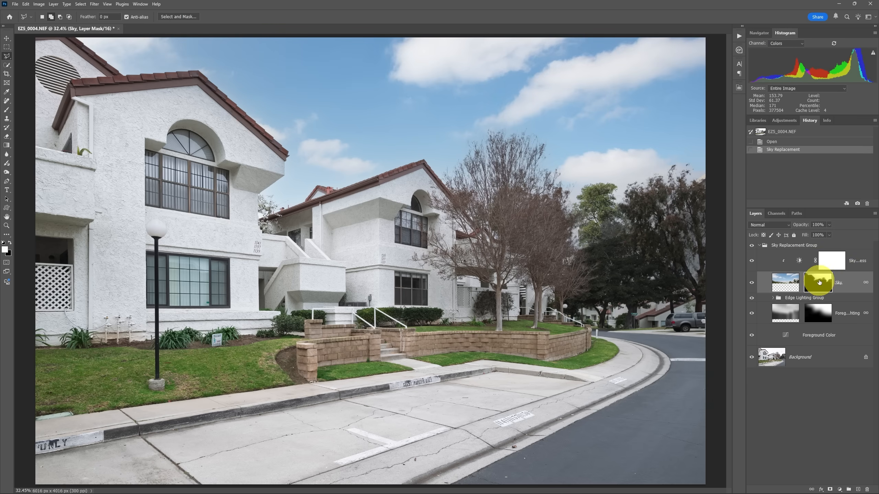
{"action": "left_click", "coordinate": [821, 286], "text": "alt"}
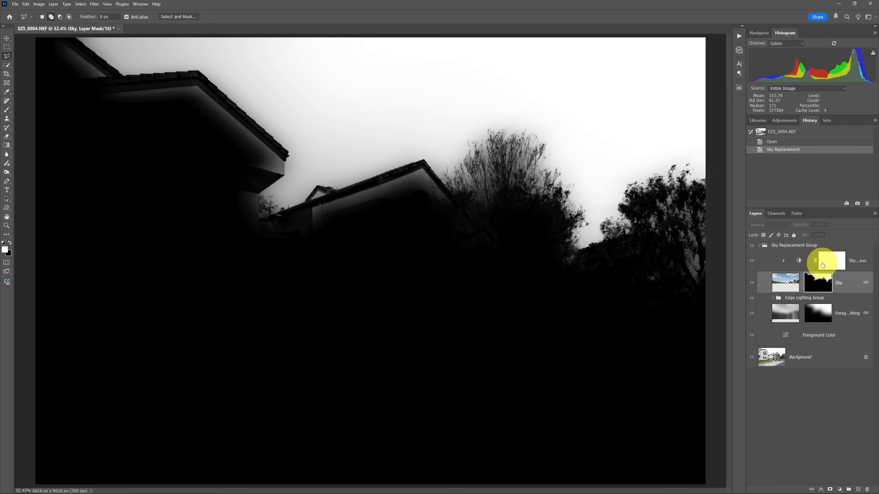
{"action": "left_click", "coordinate": [822, 286]}
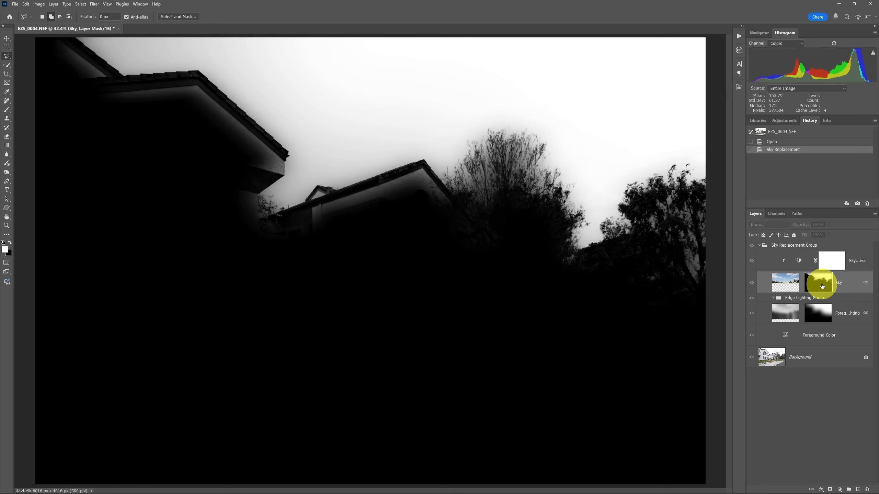
{"action": "left_click", "coordinate": [823, 285], "text": "alt"}
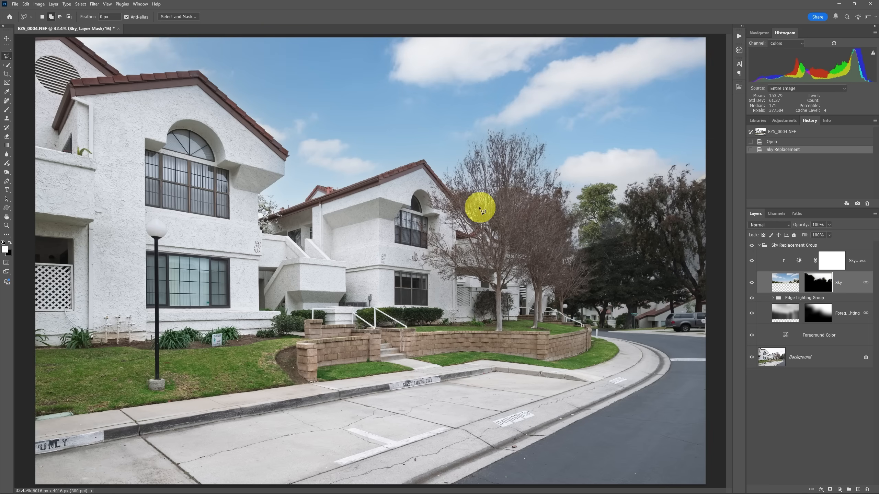
Step: Compare the photo with and without the Sky Replacement Group, both in full and close up around the roofline and bare trees
{"action": "left_click", "coordinate": [752, 246]}
{"action": "left_click", "coordinate": [752, 245]}
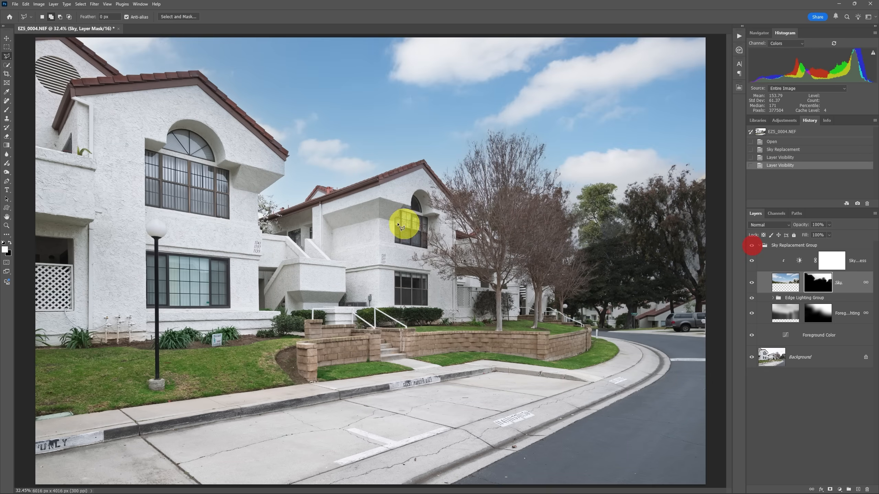
{"action": "key", "text": "z"}
{"action": "left_click_drag", "start_coordinate": [397, 183], "coordinate": [396, 183]}
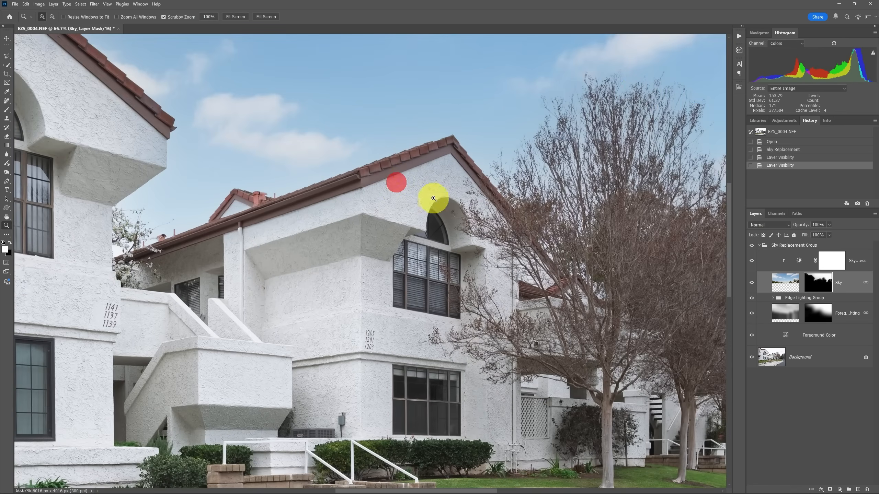
{"action": "left_click", "coordinate": [752, 246]}
{"action": "left_click", "coordinate": [751, 246]}
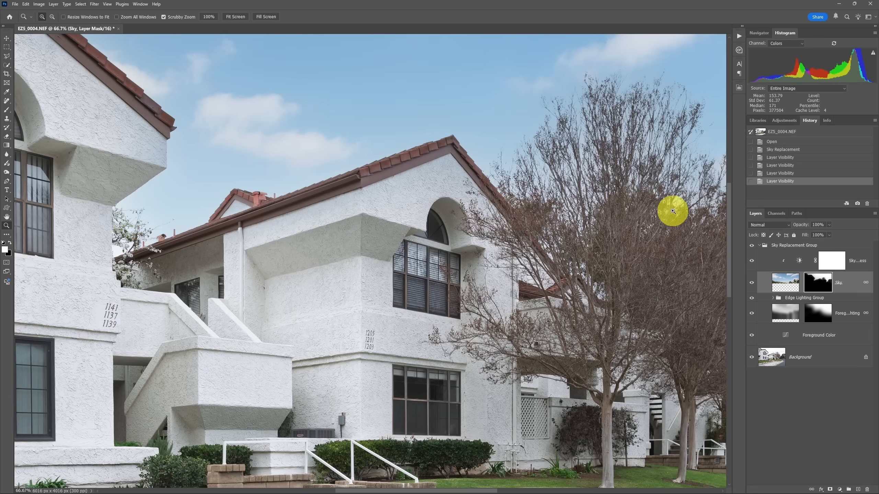
{"action": "key", "text": "ctrl+0"}
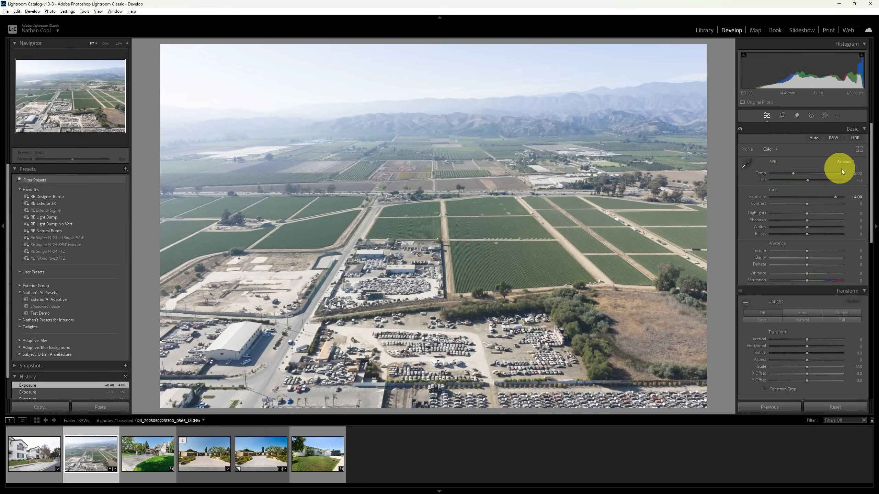
Step: Check the aerial photo with Exposure reset to 0, undo that reset and inspect the distant hills and fields at 100% for noise
{"action": "double_click", "coordinate": [835, 197]}
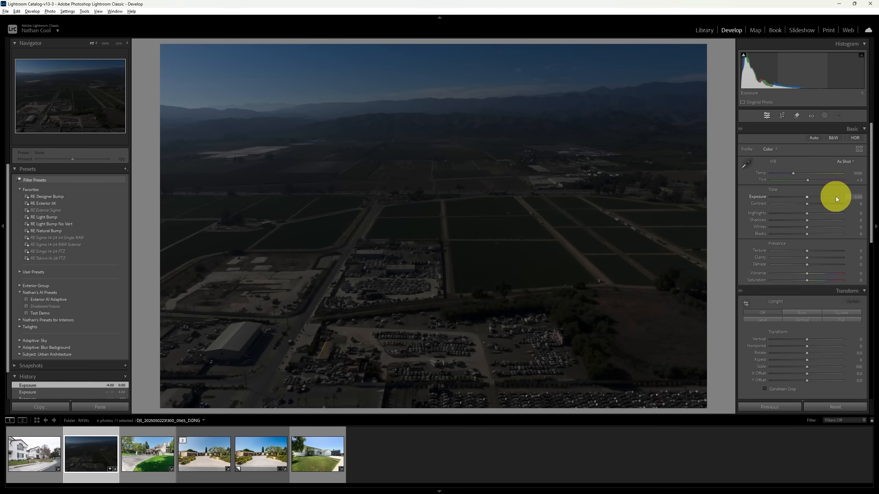
{"action": "key", "text": "ctrl+z"}
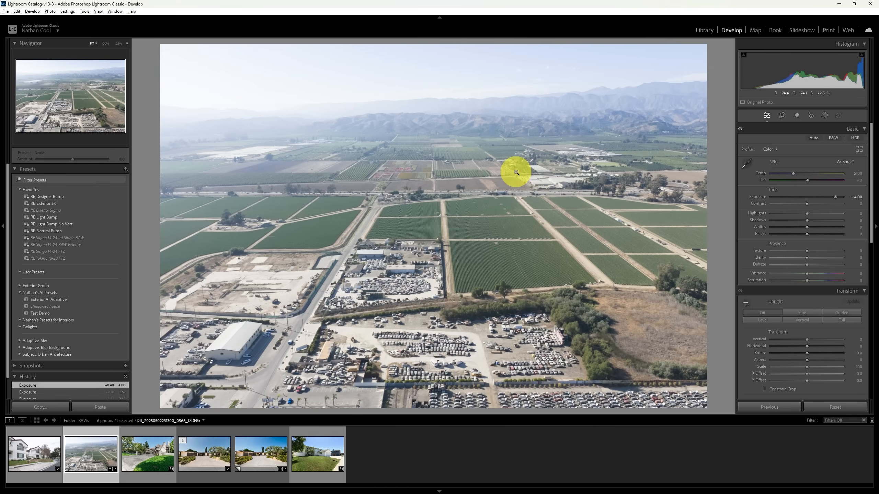
{"action": "left_click", "coordinate": [441, 115]}
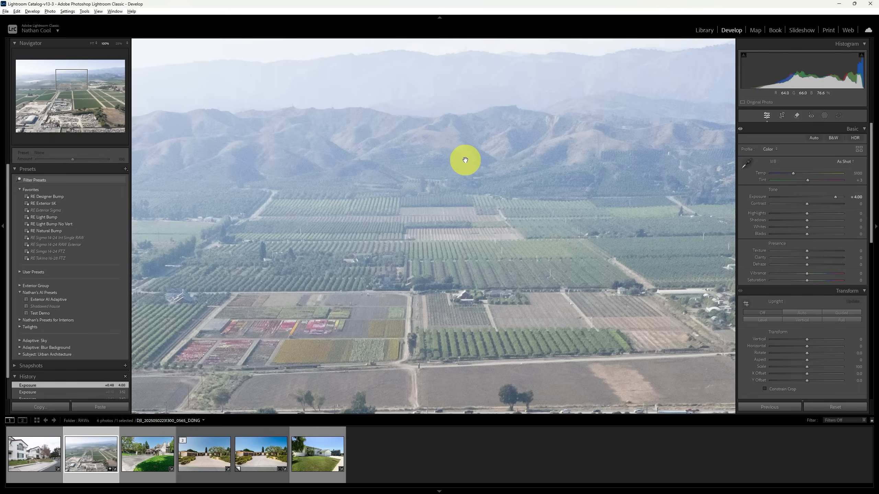
{"action": "left_click", "coordinate": [473, 149]}
{"action": "left_click", "coordinate": [474, 154]}
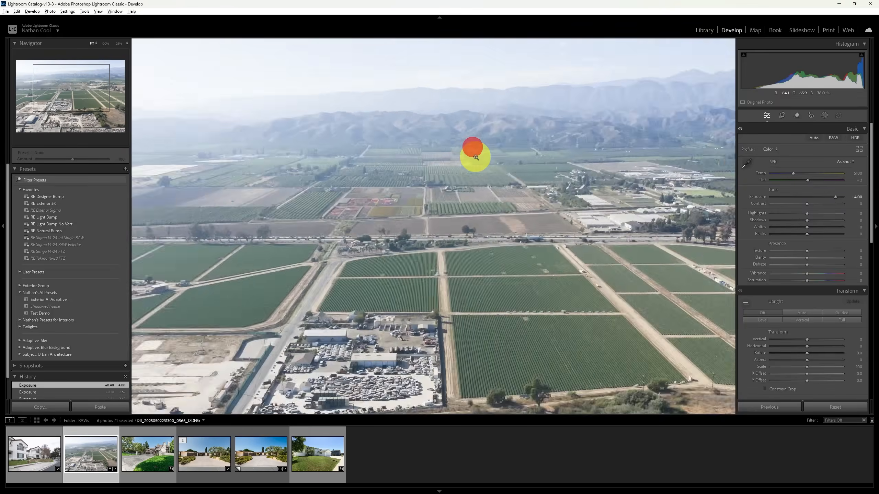
{"action": "left_click", "coordinate": [474, 148]}
{"action": "left_click_drag", "start_coordinate": [474, 147], "coordinate": [477, 221]}
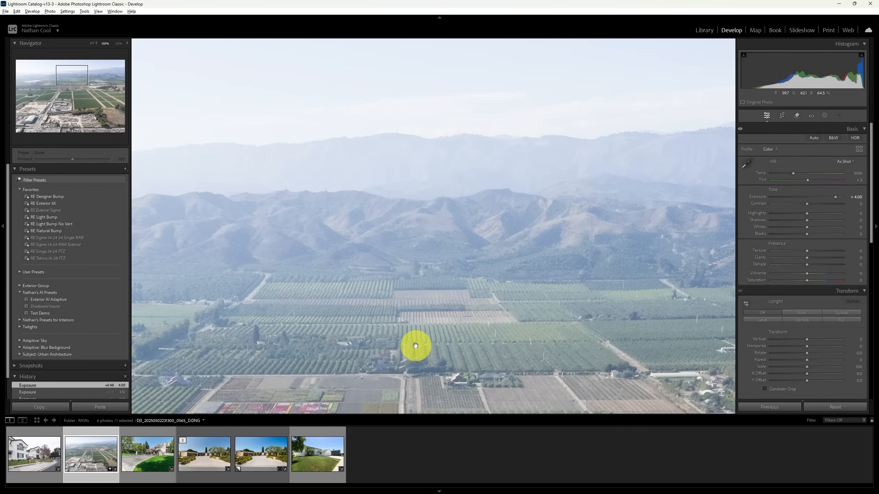
{"action": "left_click_drag", "start_coordinate": [414, 346], "coordinate": [413, 330]}
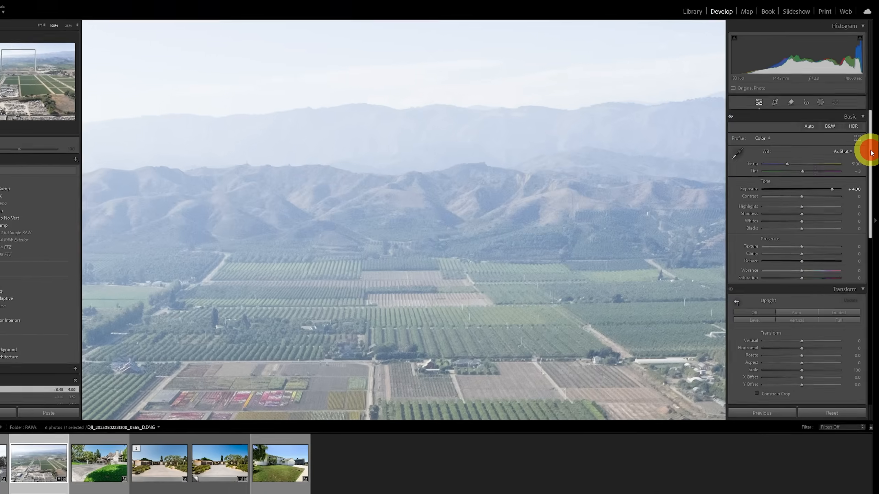
Step: Enable AI Denoise in the aerial photo's Detail settings and set its amount to 100
{"action": "left_click_drag", "start_coordinate": [871, 152], "coordinate": [864, 301]}
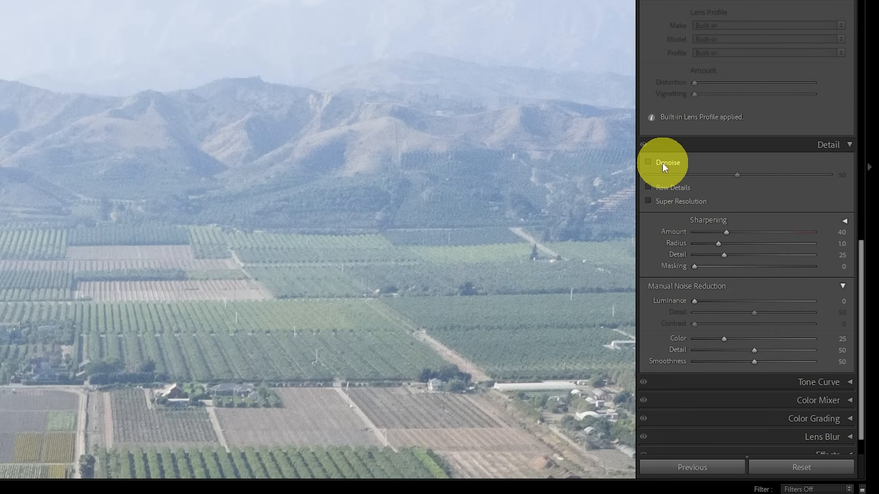
{"action": "left_click", "coordinate": [662, 162]}
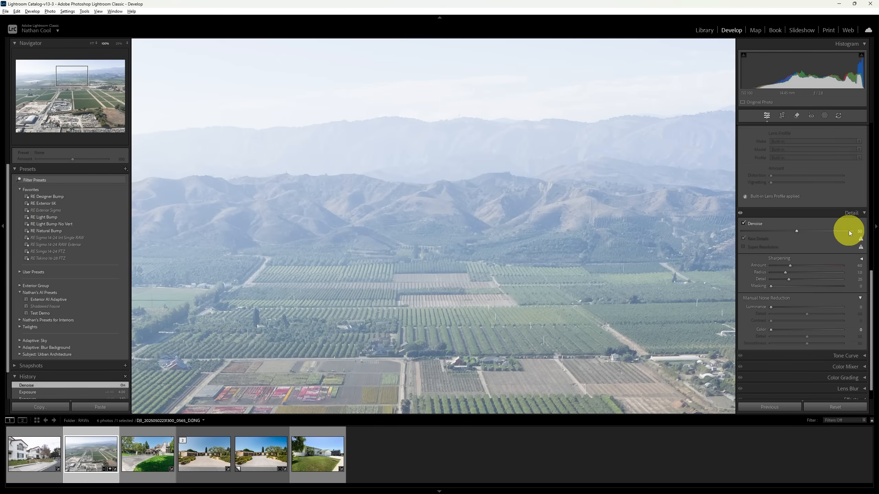
{"action": "left_click_drag", "start_coordinate": [797, 231], "coordinate": [861, 236]}
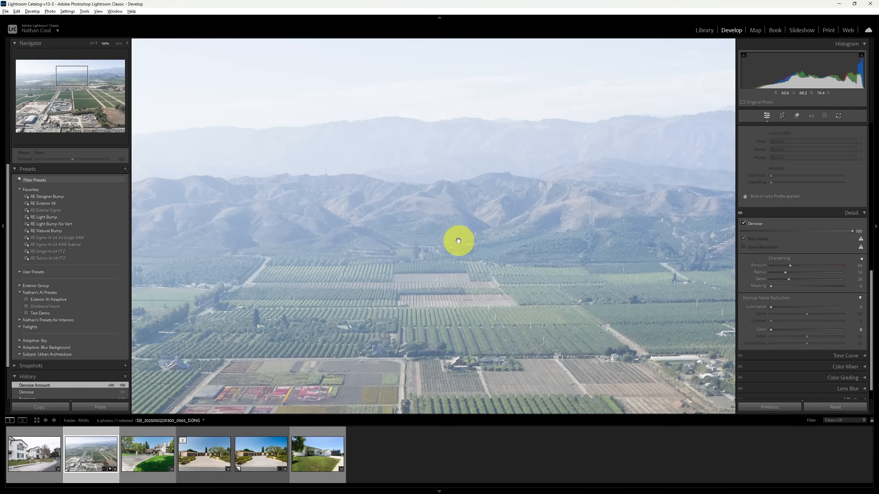
Step: Compare the aerial photo with and without the Detail adjustments, and return to the full-image view
{"action": "left_click", "coordinate": [741, 214]}
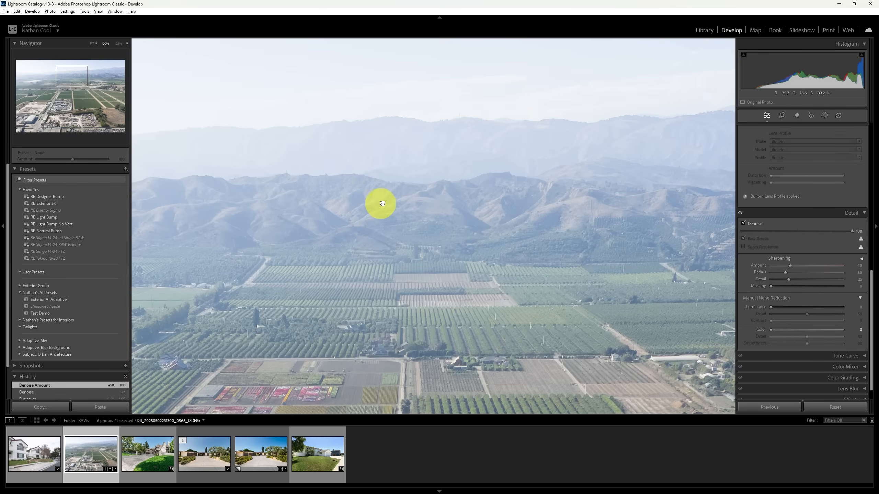
{"action": "left_click", "coordinate": [741, 215]}
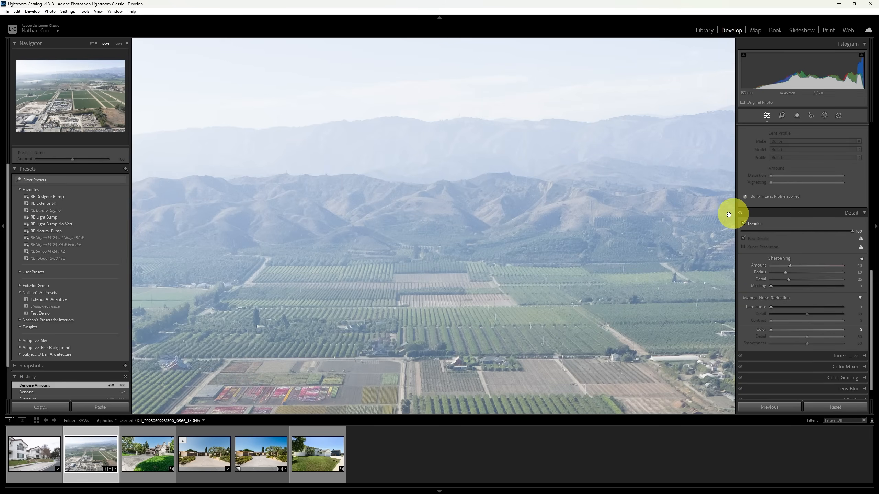
{"action": "left_click", "coordinate": [466, 223]}
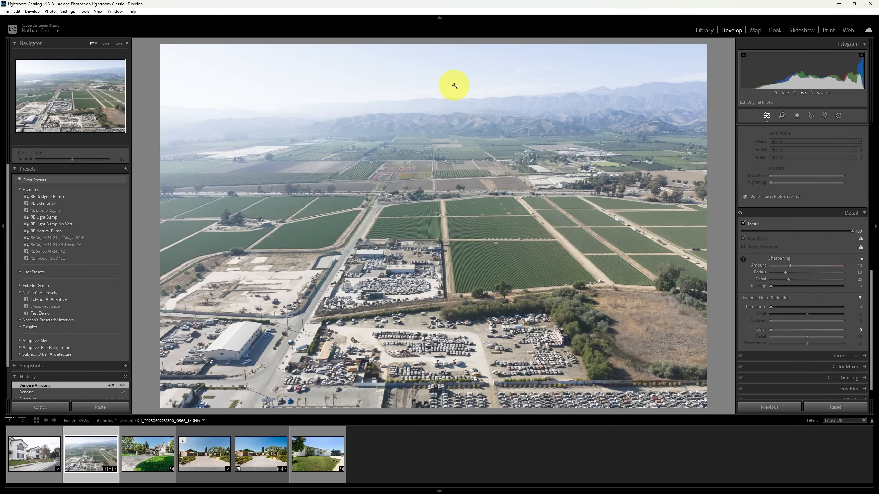
Step: Add a linear gradient mask fading from the sky and distant hills down into the far fields of the aerial photo
{"action": "left_click", "coordinate": [825, 116]}
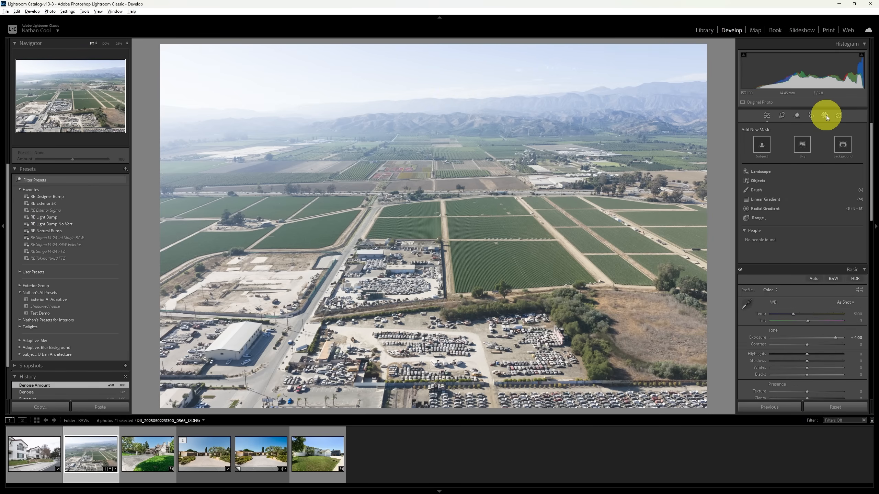
{"action": "left_click", "coordinate": [760, 202]}
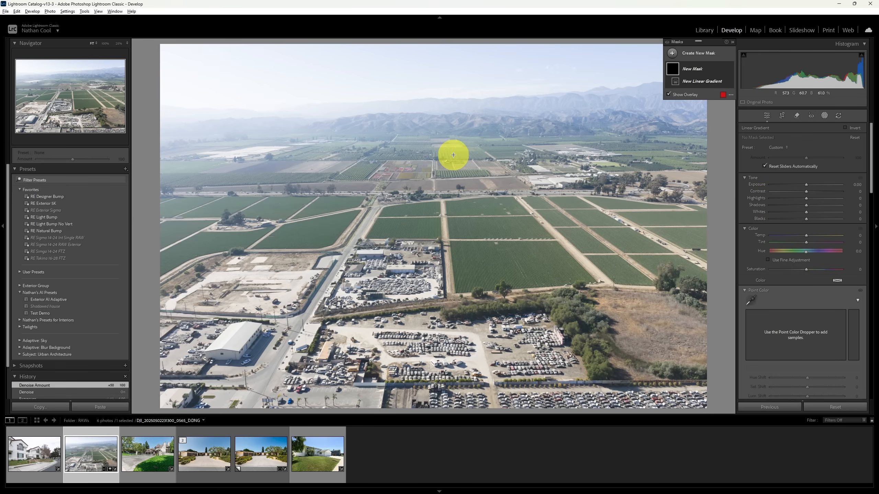
{"action": "left_click_drag", "start_coordinate": [448, 119], "coordinate": [448, 180]}
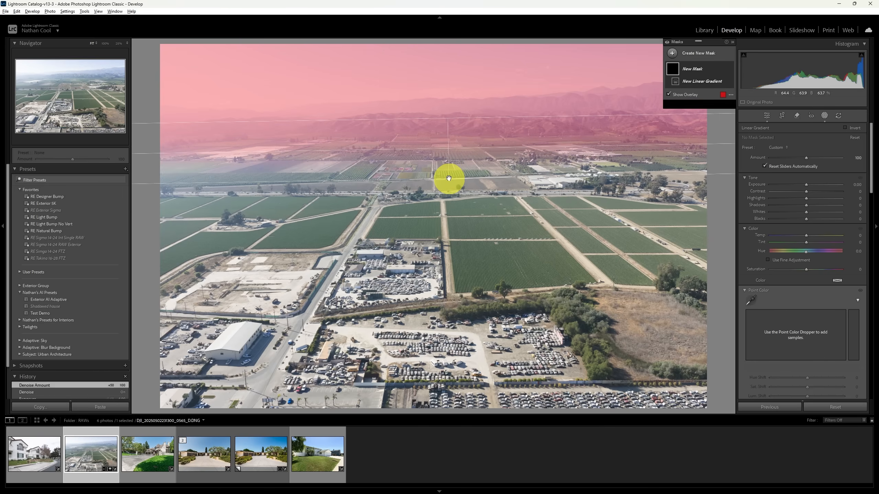
{"action": "left_click_drag", "start_coordinate": [448, 120], "coordinate": [448, 125]}
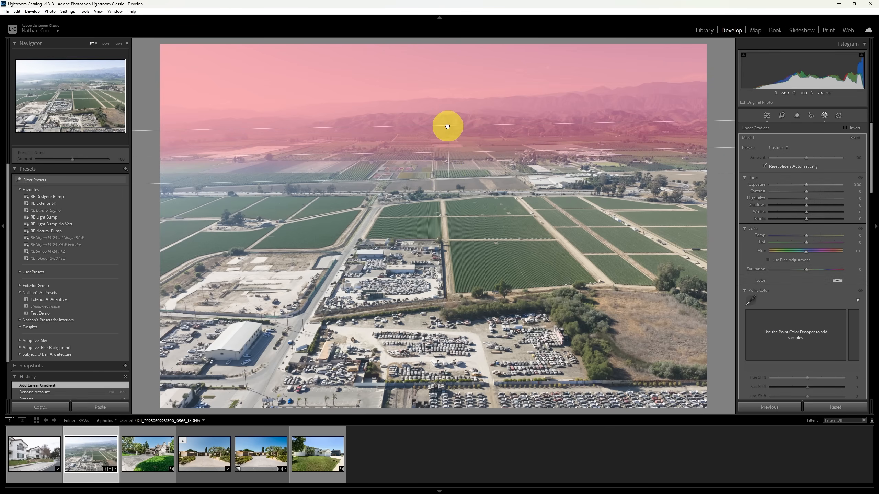
Step: Fine-tune the gradient mask's Exposure, set its Dehaze to 27 and leave masking
{"action": "left_click_drag", "start_coordinate": [807, 184], "coordinate": [806, 184]}
{"action": "scroll", "coordinate": [817, 285], "scroll_direction": "down", "scroll_amount": 4}
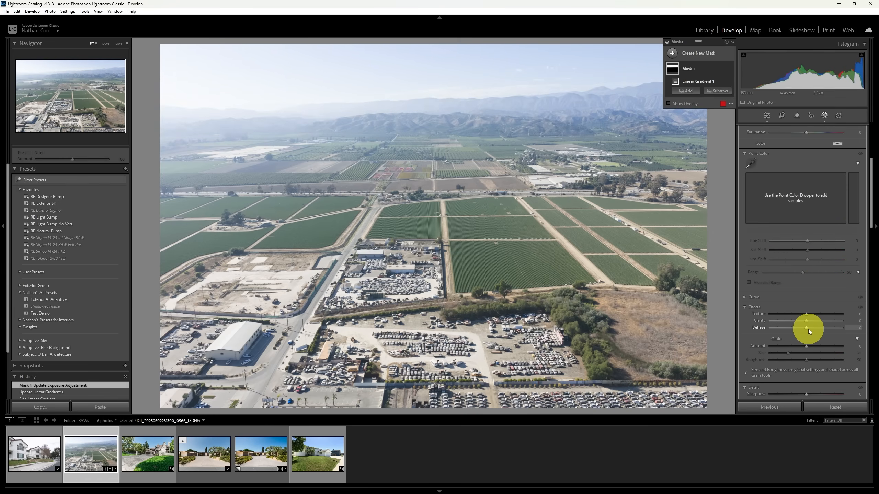
{"action": "left_click_drag", "start_coordinate": [807, 328], "coordinate": [816, 328]}
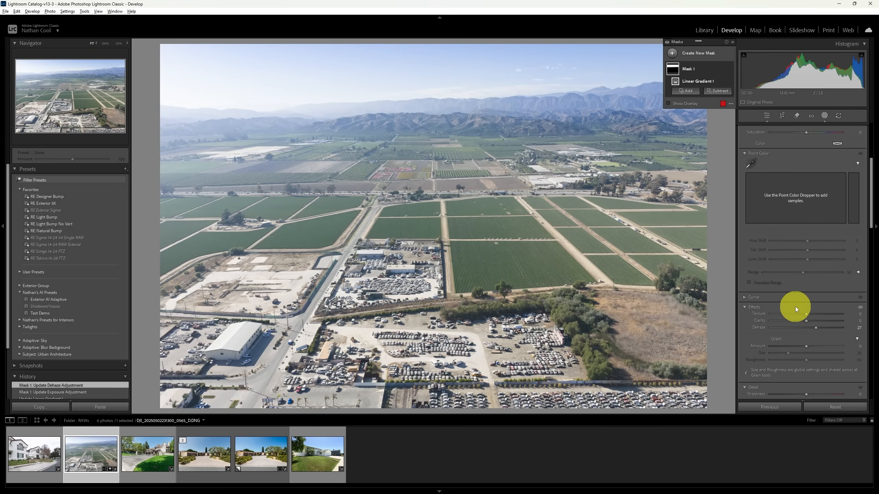
{"action": "key", "text": "Escape"}
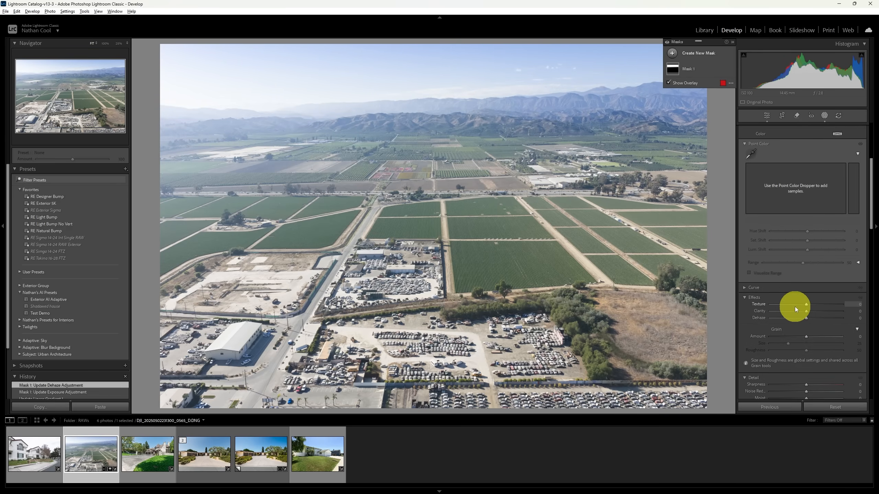
{"action": "key", "text": "Escape"}
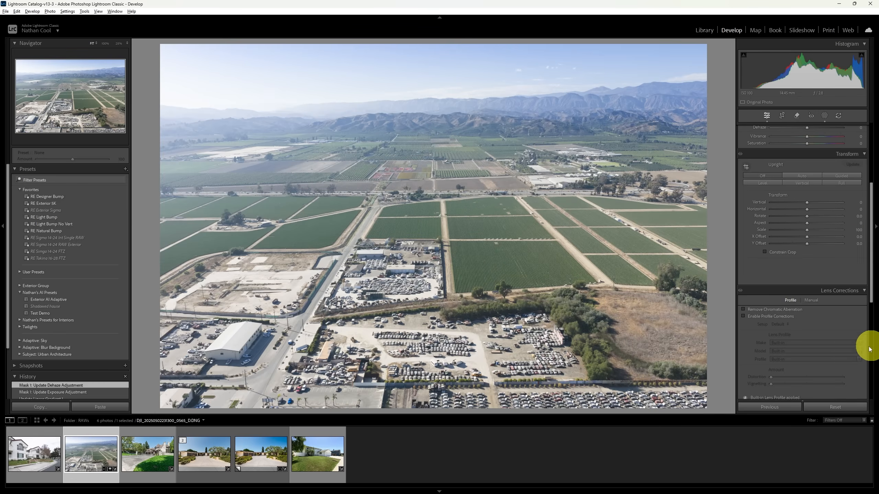
Step: Set the photo's Highlights to -19, Shadows +17, Contrast +9, Whites +12, Blacks -18, Clarity +14 and Saturation +14
{"action": "left_click_drag", "start_coordinate": [870, 230], "coordinate": [868, 175]}
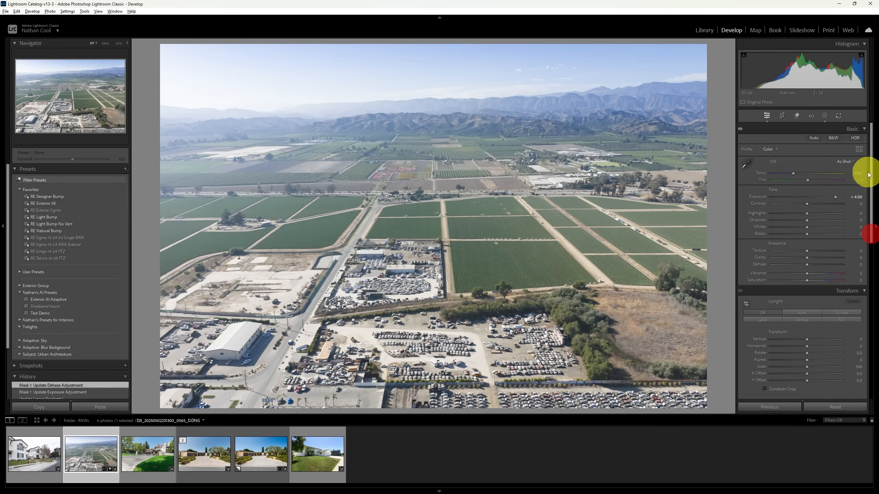
{"action": "left_click", "coordinate": [800, 213]}
{"action": "left_click", "coordinate": [814, 219]}
{"action": "left_click", "coordinate": [810, 203]}
{"action": "left_click", "coordinate": [810, 227]}
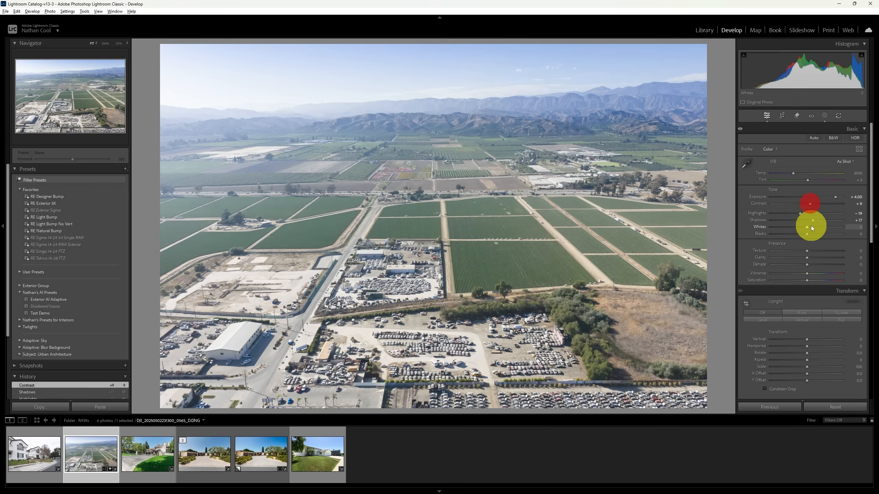
{"action": "left_click", "coordinate": [801, 234]}
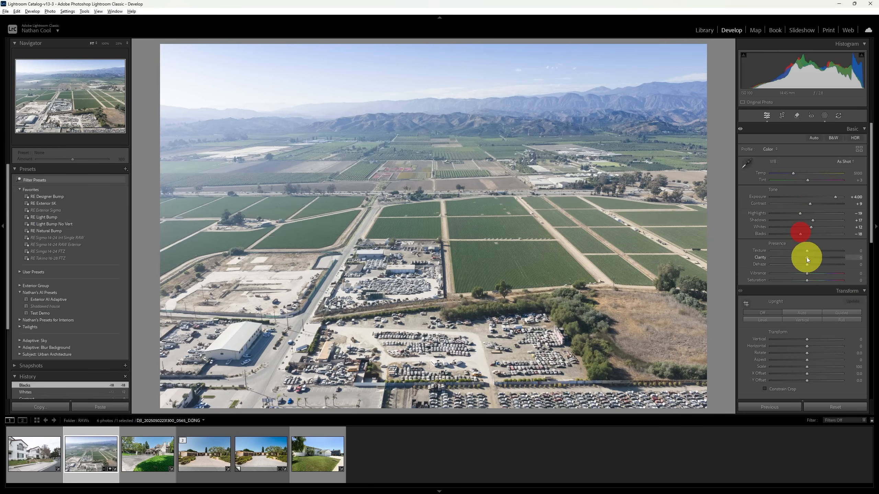
{"action": "left_click", "coordinate": [812, 258]}
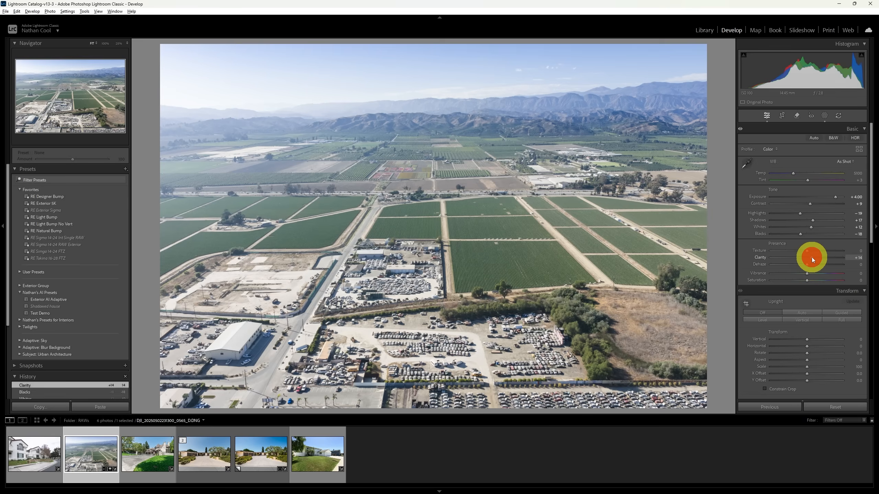
{"action": "left_click", "coordinate": [812, 279]}
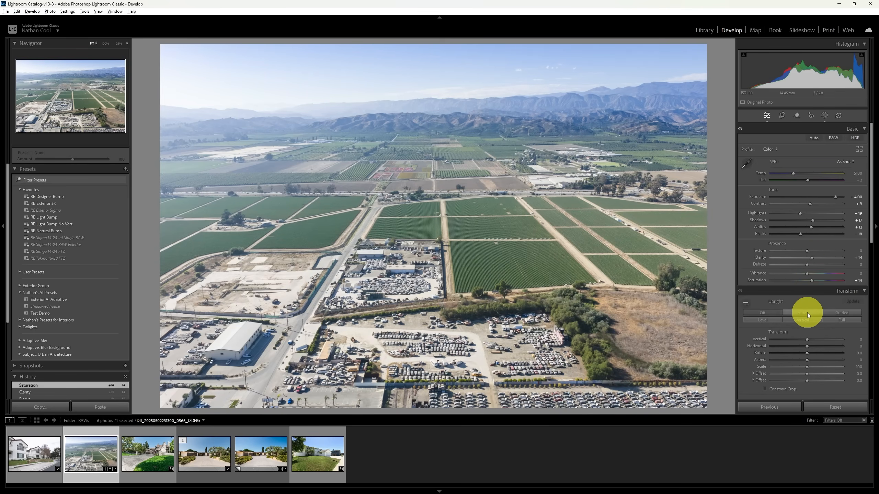
Step: Inspect the edited hills, fields and sky at 100%, and return to the full-image view
{"action": "left_click", "coordinate": [393, 128]}
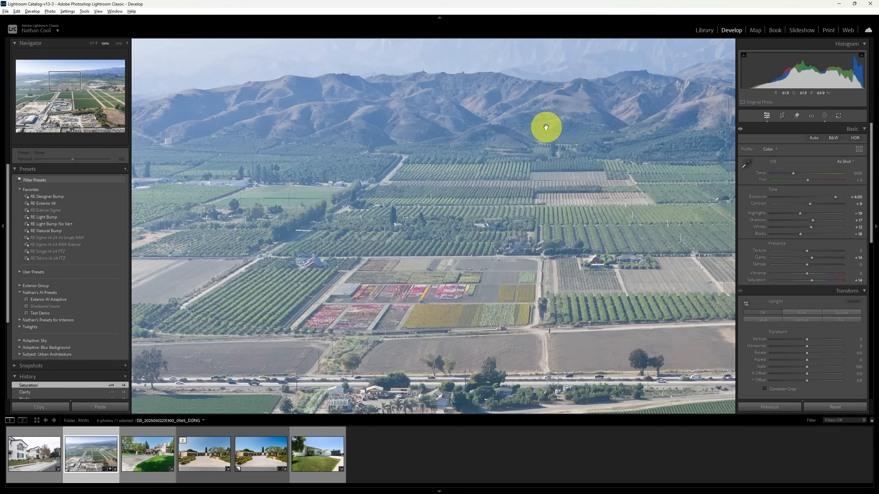
{"action": "left_click_drag", "start_coordinate": [547, 125], "coordinate": [496, 233]}
{"action": "left_click", "coordinate": [495, 232]}
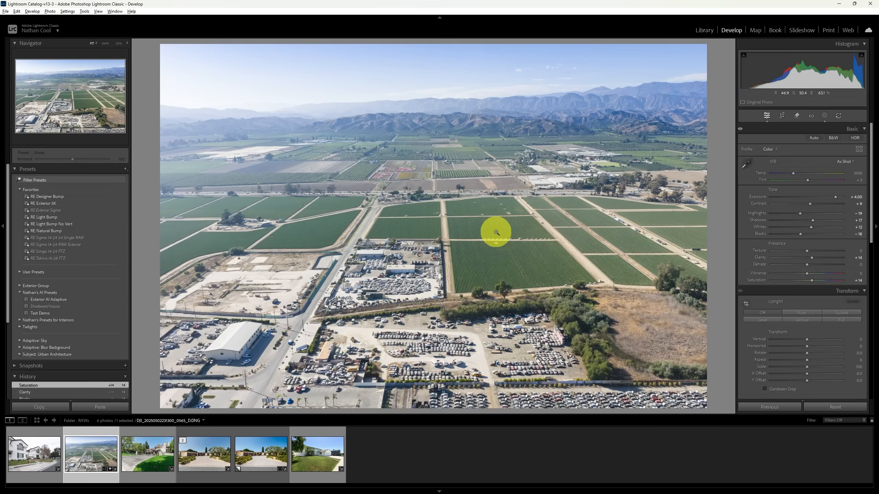
Step: Revert the aerial photo to its Import history state and set Exposure to 4
{"action": "scroll", "coordinate": [48, 334], "scroll_direction": "down", "scroll_amount": 3}
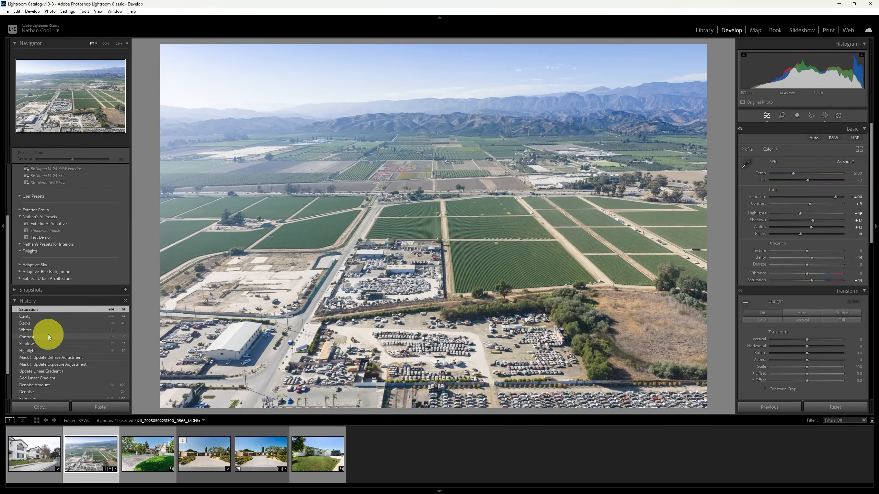
{"action": "scroll", "coordinate": [48, 334], "scroll_direction": "down", "scroll_amount": 2}
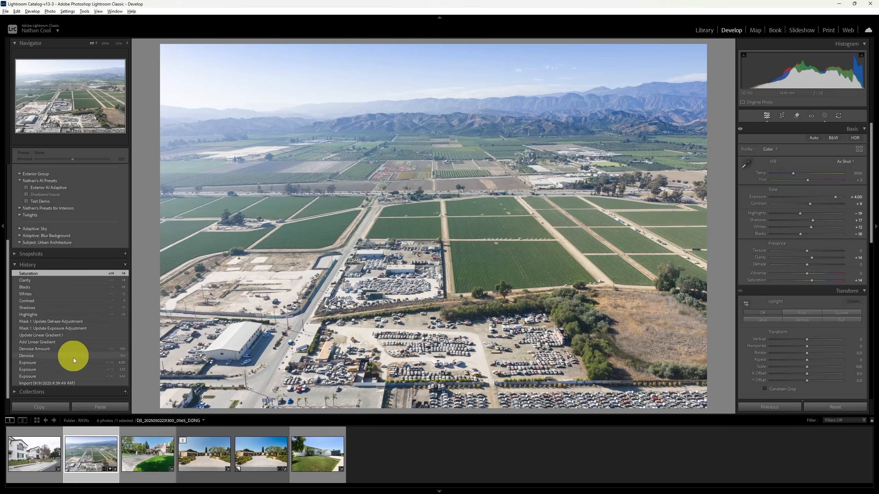
{"action": "left_click", "coordinate": [58, 385]}
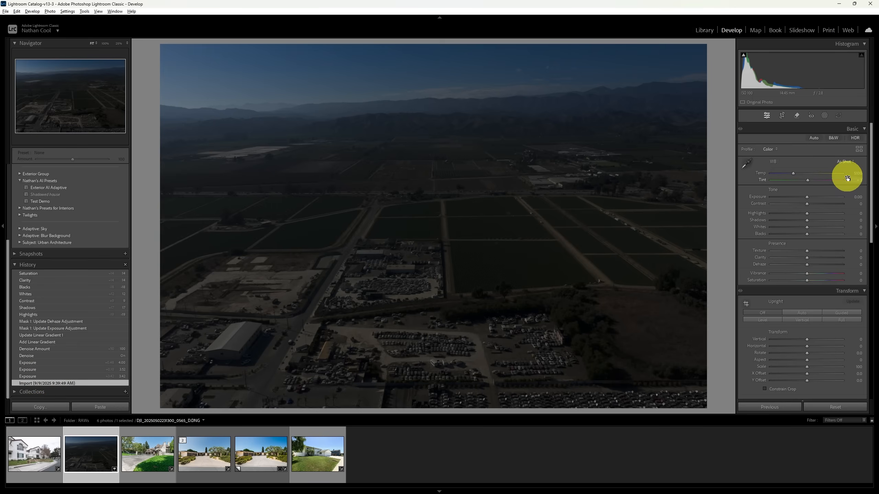
{"action": "left_click", "coordinate": [856, 198]}
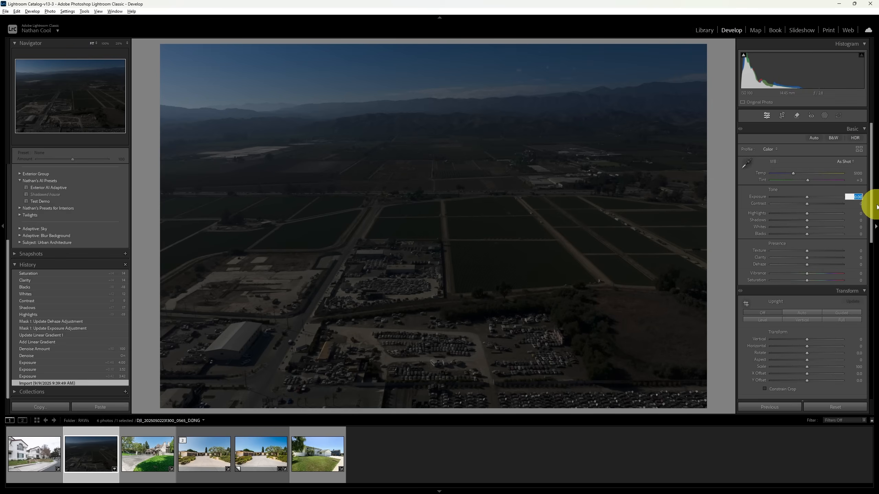
{"action": "type", "text": "4"}
{"action": "key", "text": "Return"}
Step: Open the brightened aerial photo in Photoshop for editing and duplicate its Background layer
{"action": "right_click", "coordinate": [90, 453]}
{"action": "mouse_move", "coordinate": [121, 273]}
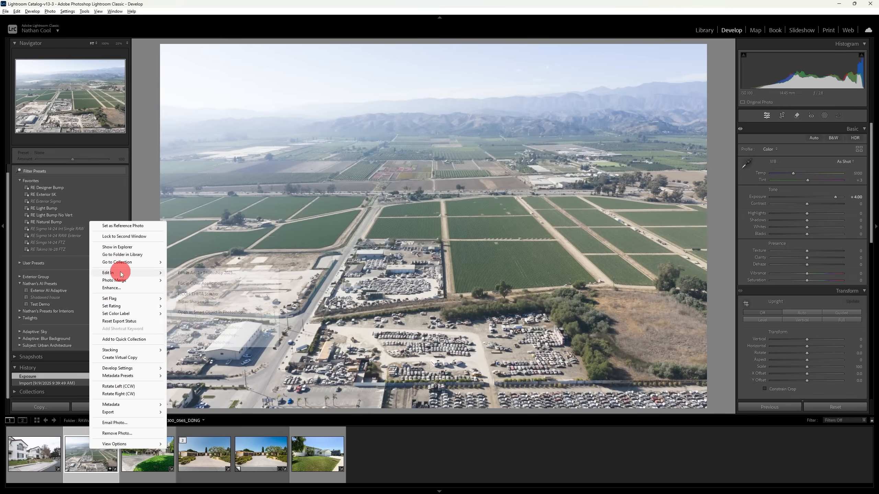
{"action": "left_click", "coordinate": [204, 272]}
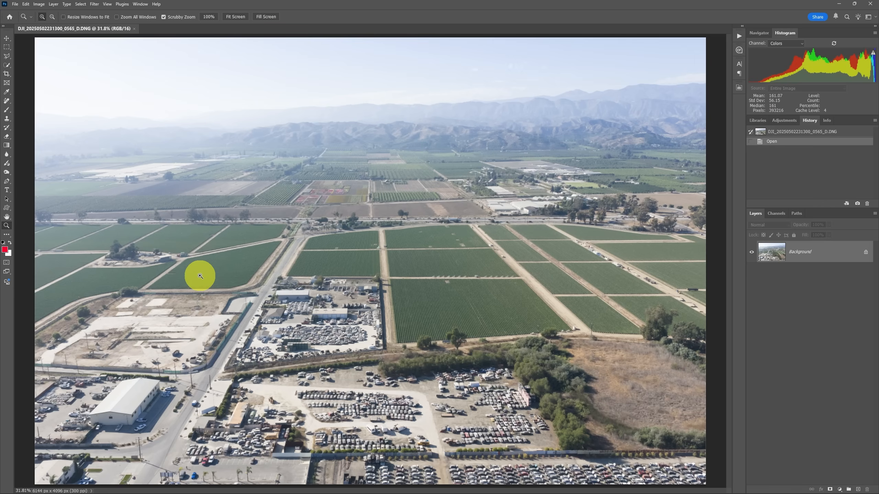
{"action": "key", "text": "ctrl+j"}
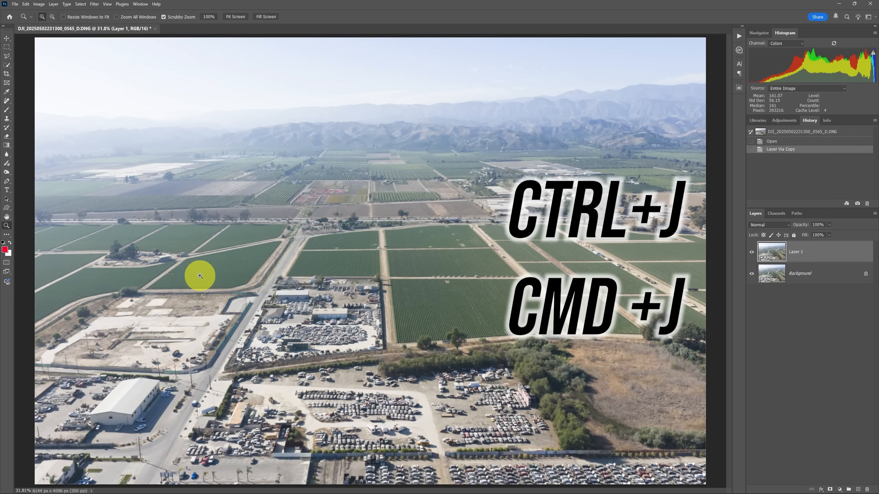
Step: Apply Reduce Noise to the duplicate layer with Strength 10, Preserve Details 46%, Reduce Color Noise 100% and Sharpen Details 52%
{"action": "key", "text": "ctrl+1"}
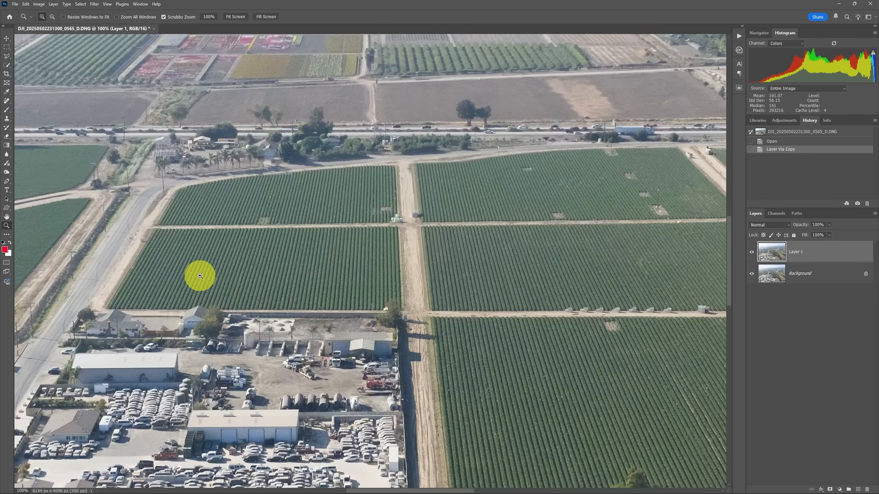
{"action": "left_click_drag", "start_coordinate": [311, 142], "coordinate": [312, 397]}
{"action": "mouse_move", "coordinate": [337, 123]}
{"action": "left_mouse_down"}
{"action": "mouse_move", "coordinate": [308, 217]}
{"action": "mouse_move", "coordinate": [308, 204]}
{"action": "left_mouse_up"}
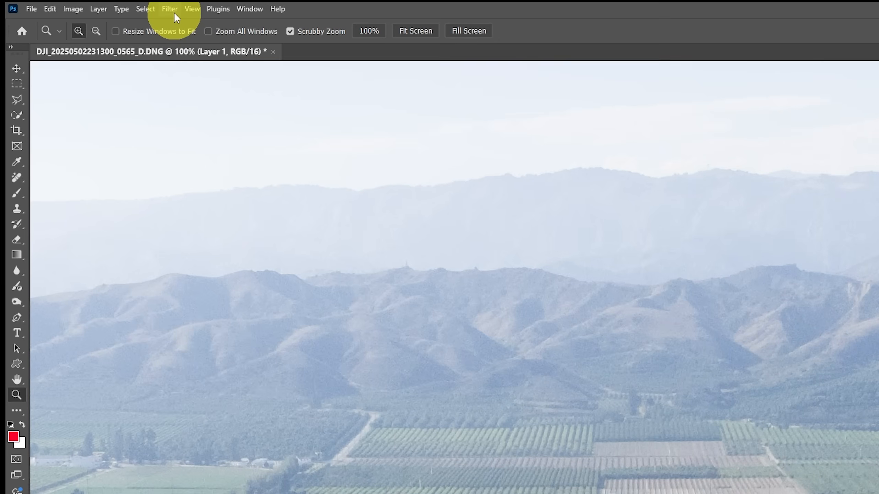
{"action": "left_click", "coordinate": [170, 9]}
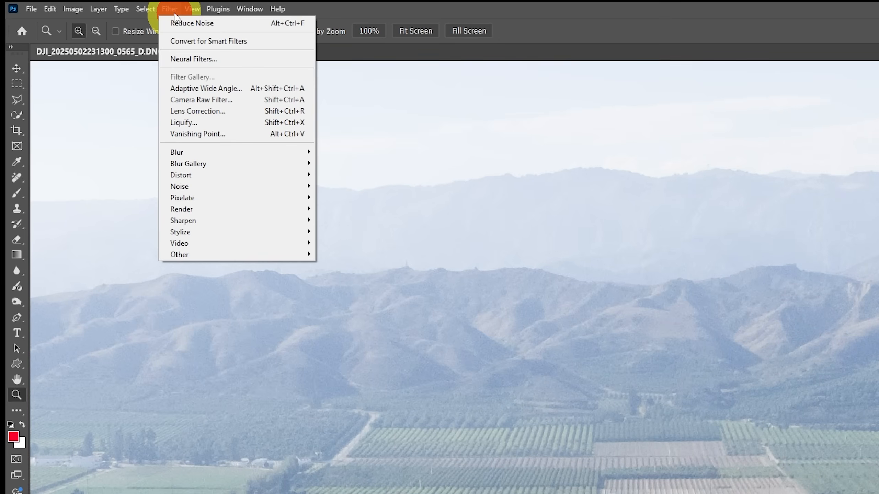
{"action": "left_click", "coordinate": [223, 186]}
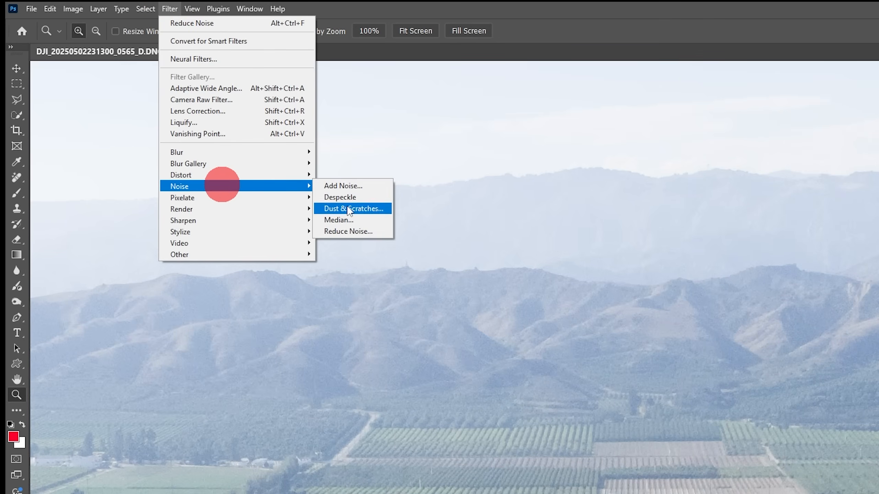
{"action": "left_click", "coordinate": [363, 231]}
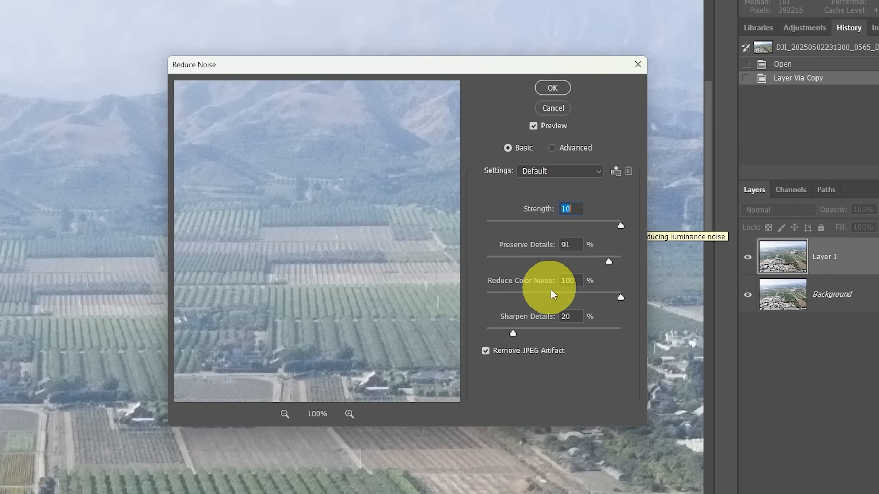
{"action": "left_click", "coordinate": [615, 297]}
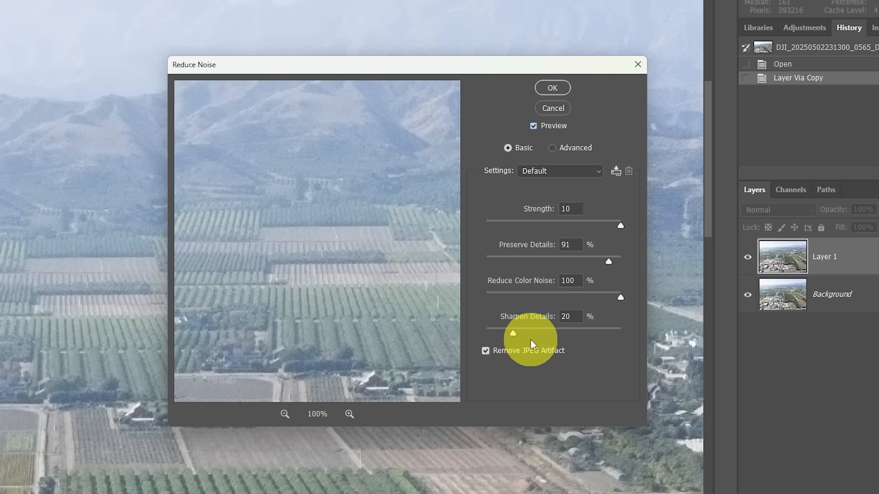
{"action": "left_click", "coordinate": [558, 329]}
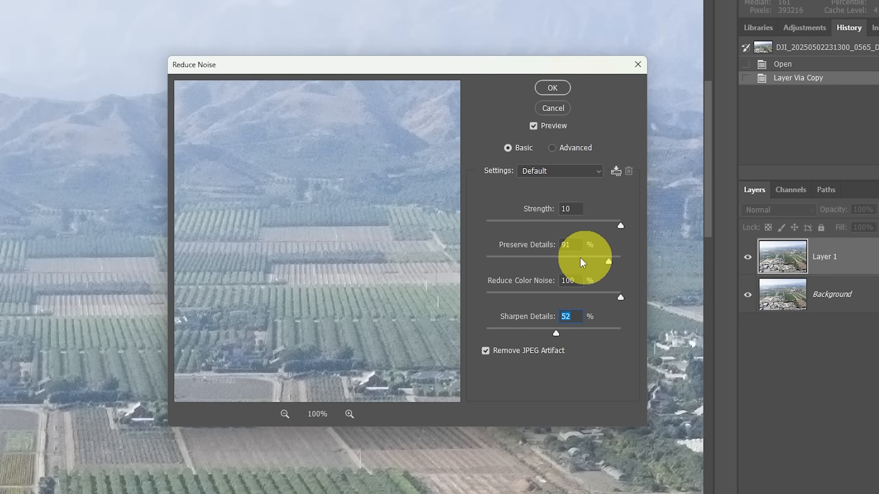
{"action": "left_click", "coordinate": [525, 257]}
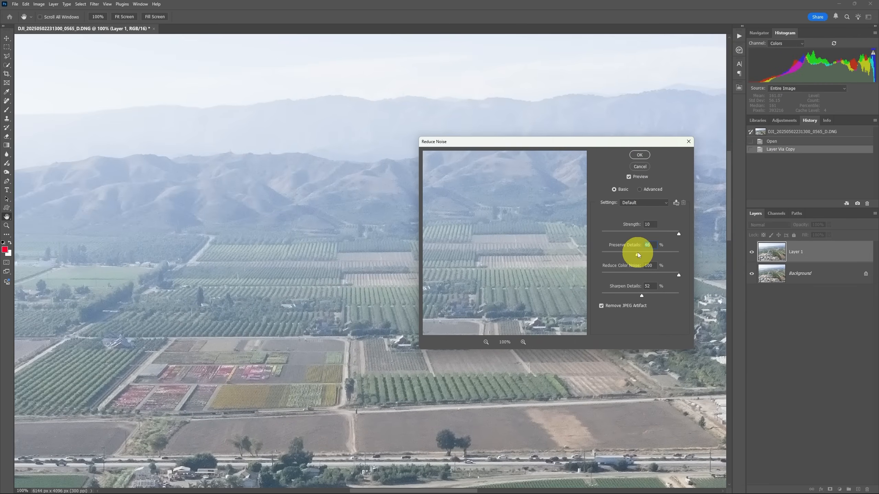
{"action": "left_click", "coordinate": [639, 156]}
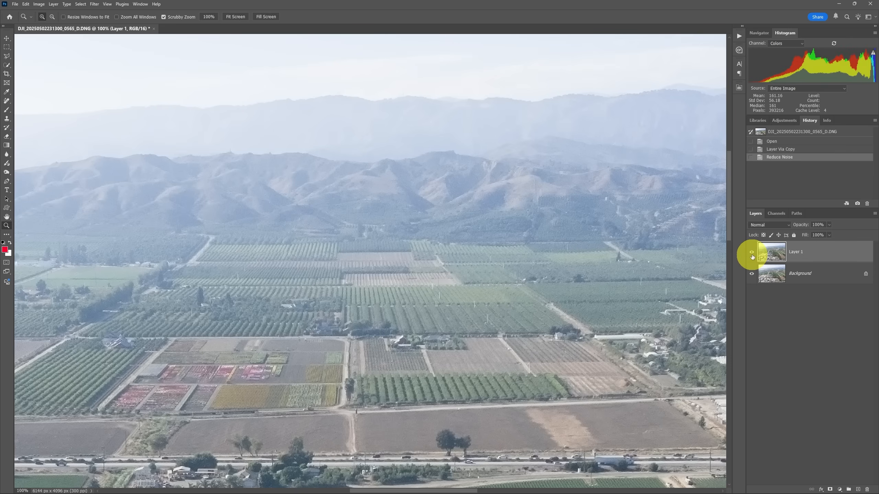
Step: Compare the hills and fields with and without the noise-reduced layer, and return to the full-image view
{"action": "left_click", "coordinate": [752, 253]}
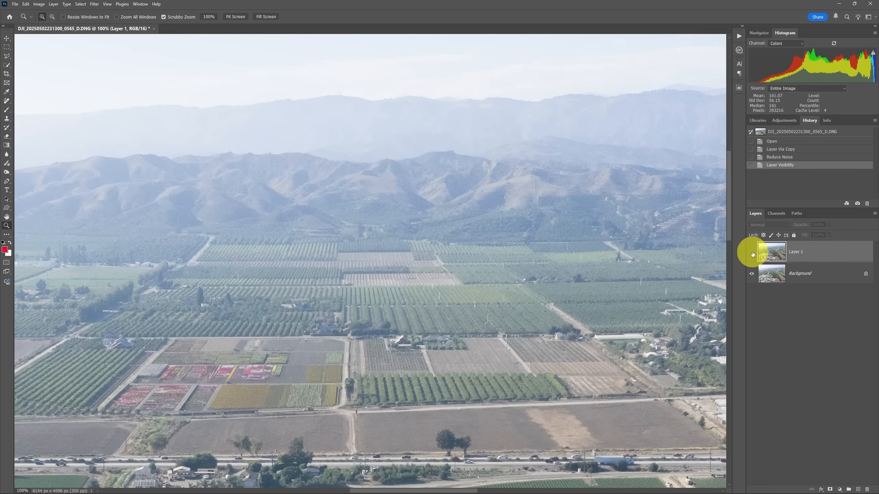
{"action": "left_click", "coordinate": [751, 253]}
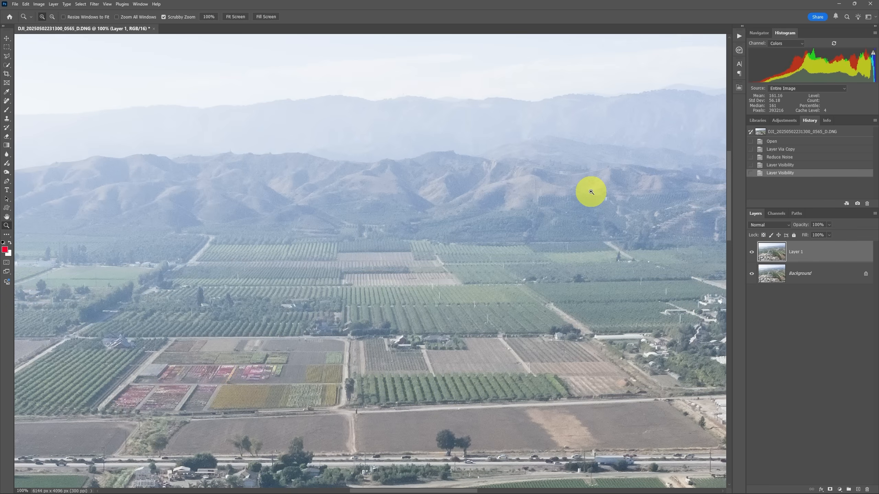
{"action": "key", "text": "ctrl+0"}
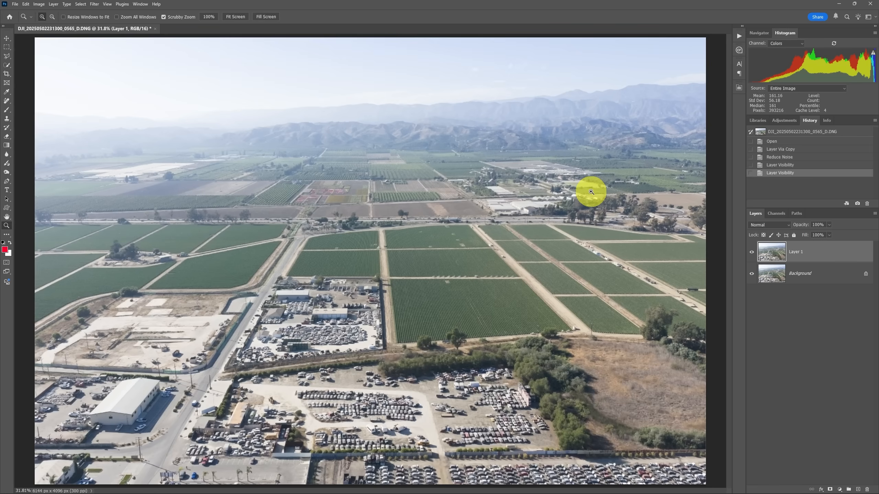